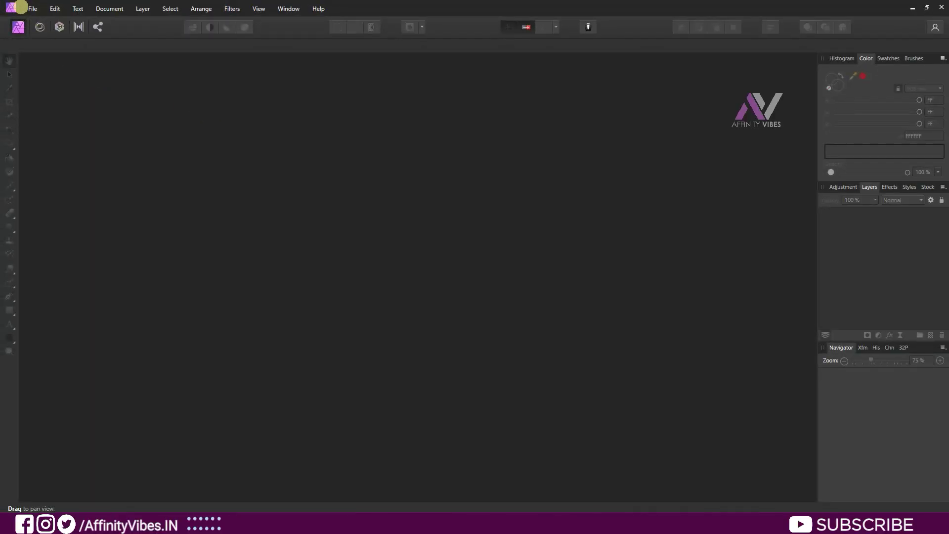
# Open the photo "Girl with flower in ear.jpg" and duplicate its Background layer
pyautogui.click(28, 9)
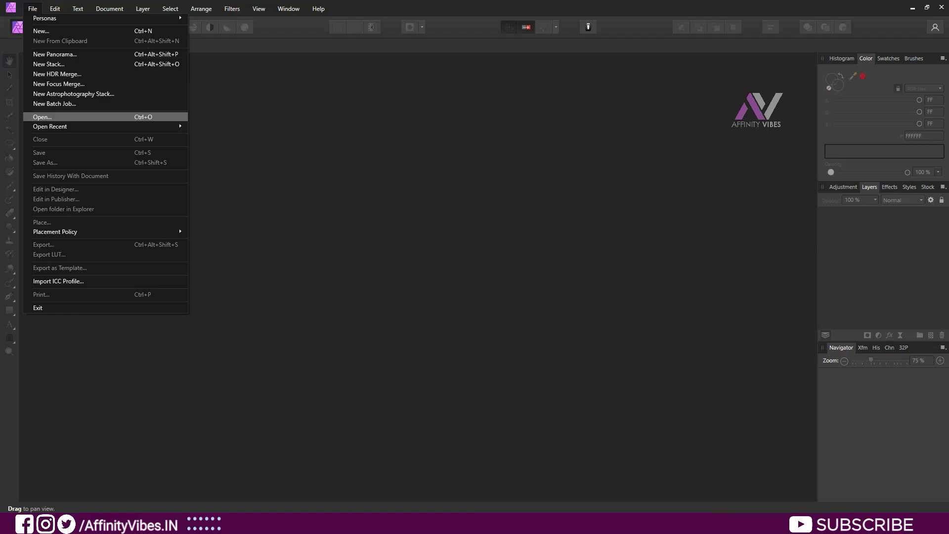
pyautogui.click(52, 117)
pyautogui.doubleClick(292, 90)
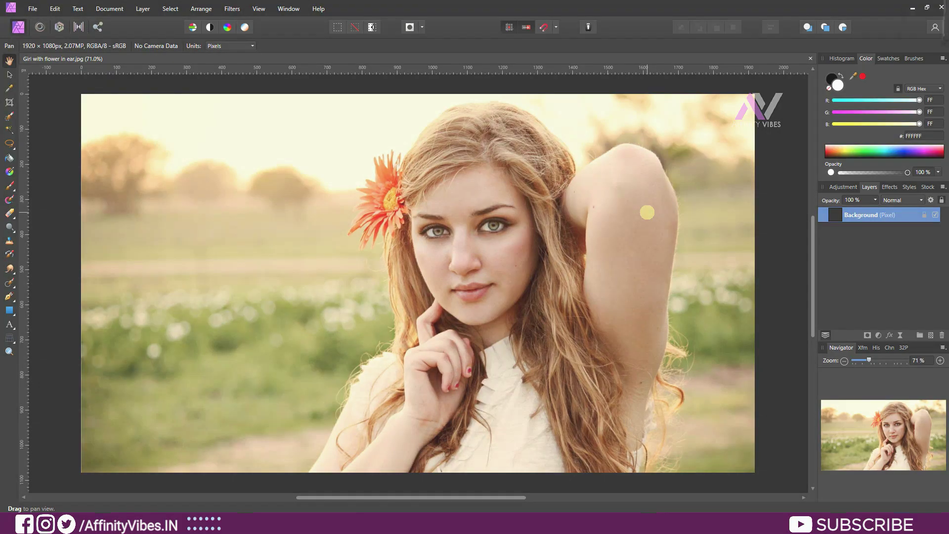
pyautogui.moveTo(406, 496); pyautogui.dragTo(408, 496)
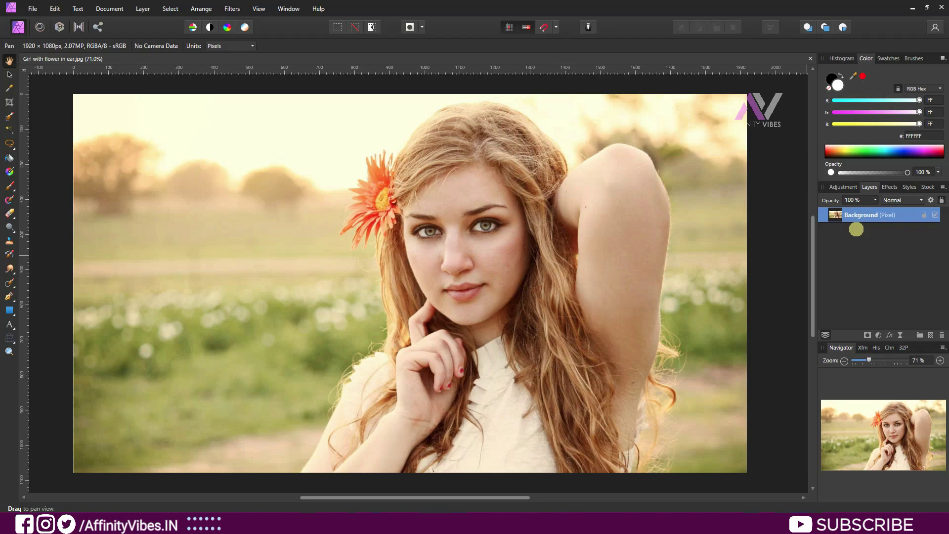
pyautogui.hotkey('ctrl', 'j')
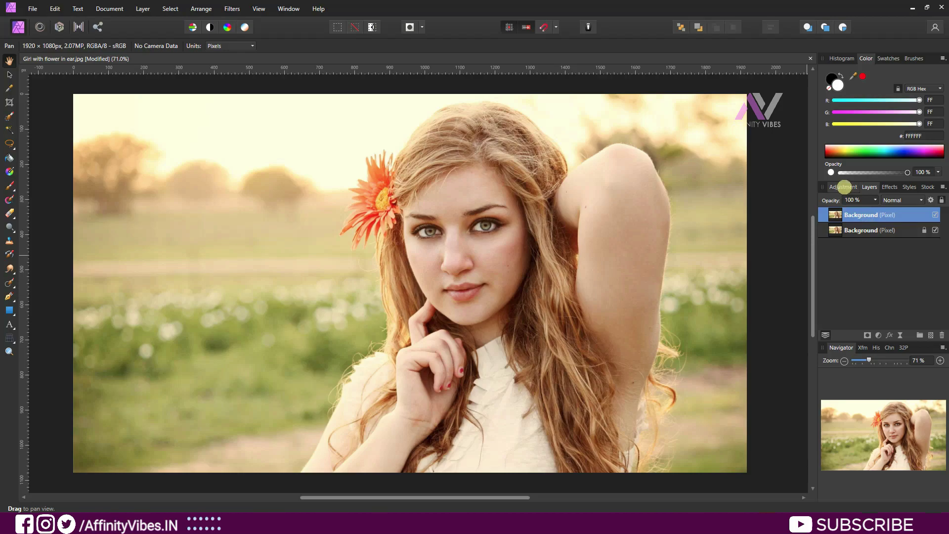
# Add a Black & White adjustment using the B&W BEST preset and review its channel settings
pyautogui.click(844, 187)
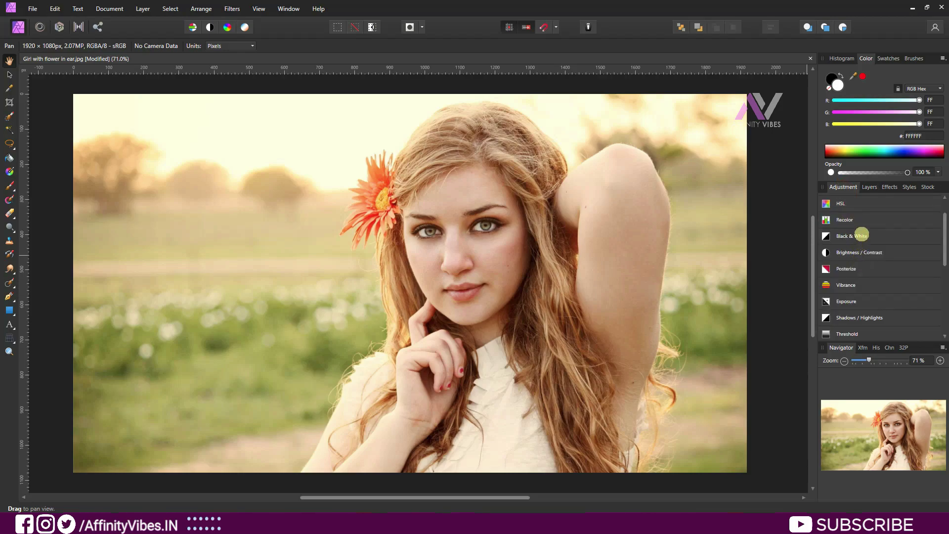
pyautogui.click(861, 235)
pyautogui.scroll(-1, 861, 234)
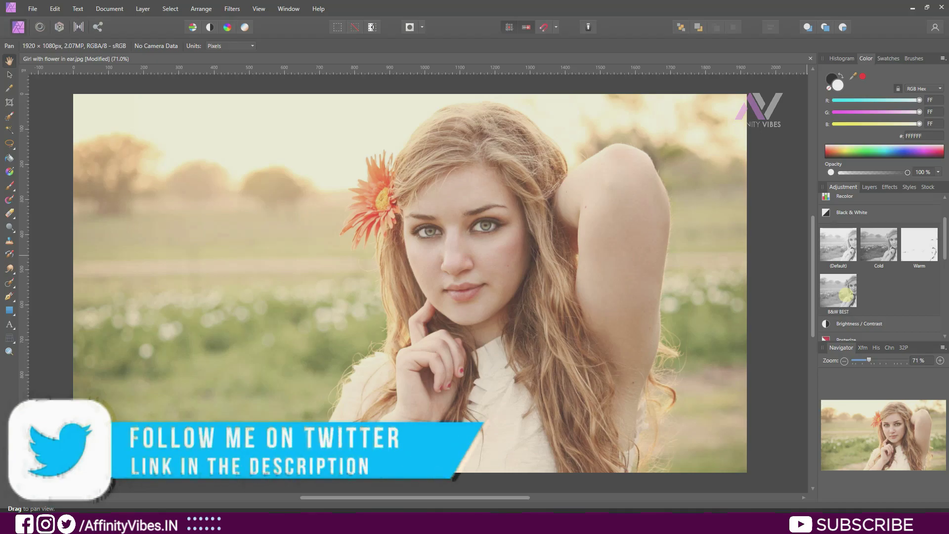
pyautogui.click(843, 294)
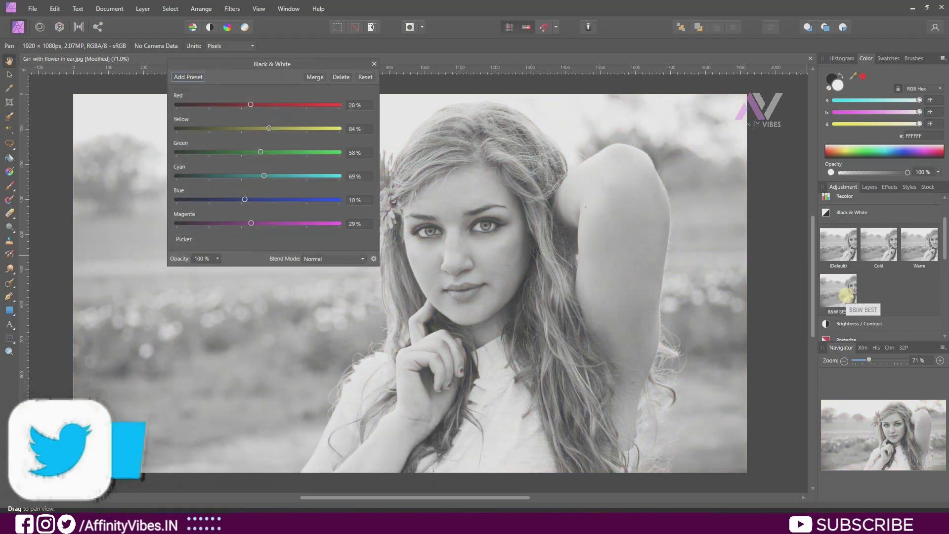
pyautogui.click(254, 77)
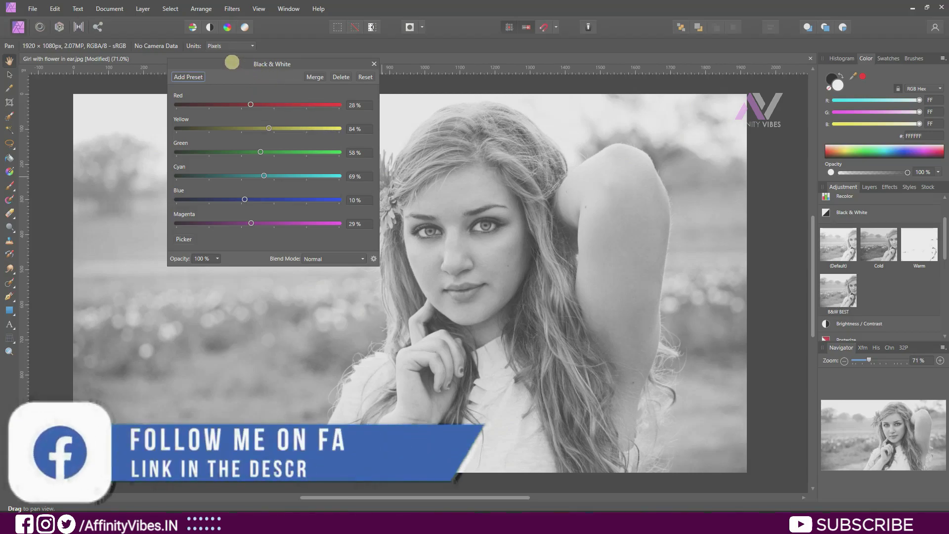
pyautogui.moveTo(233, 64); pyautogui.dragTo(204, 165)
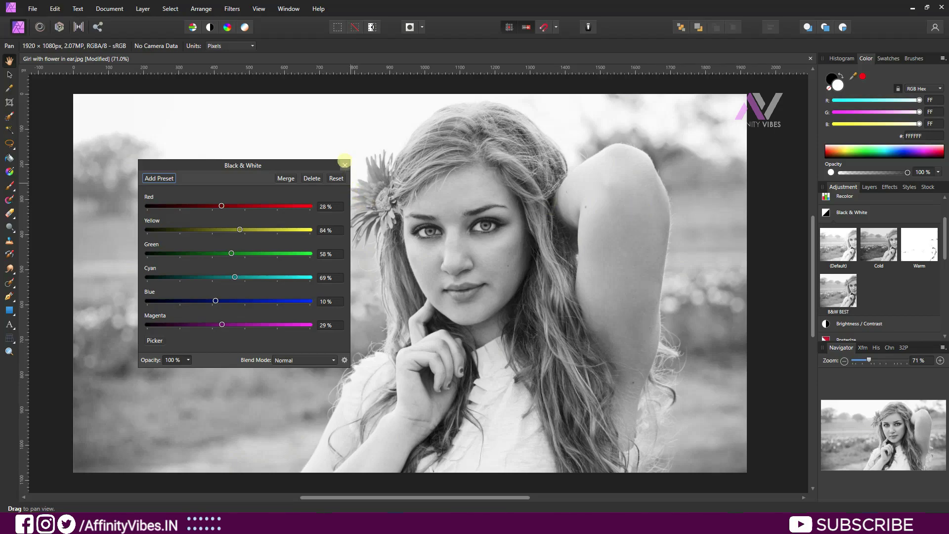
pyautogui.click(344, 165)
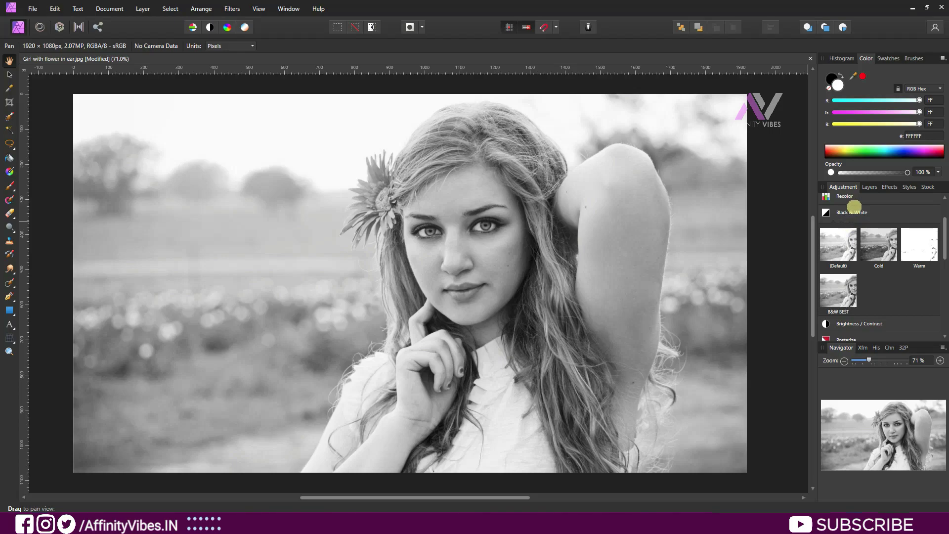
pyautogui.click(870, 187)
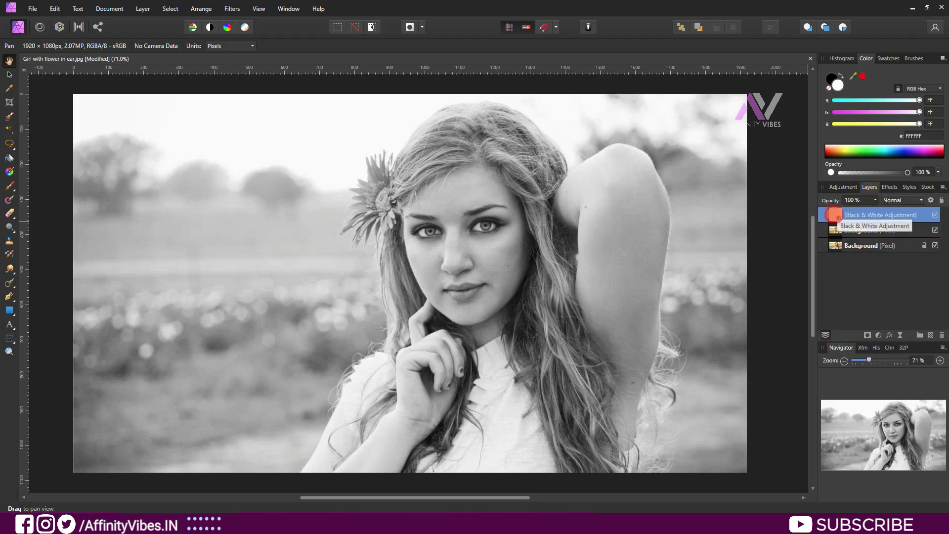
pyautogui.doubleClick(835, 214)
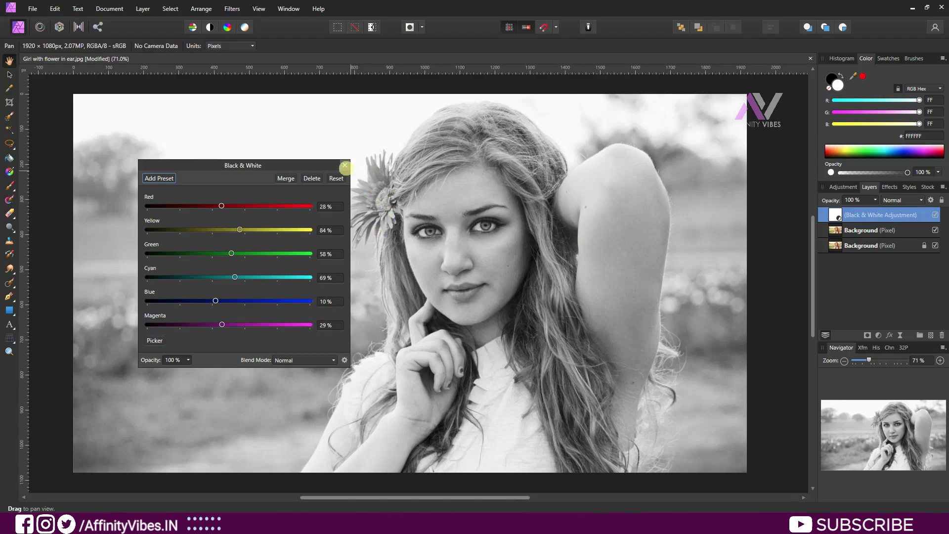
pyautogui.click(345, 166)
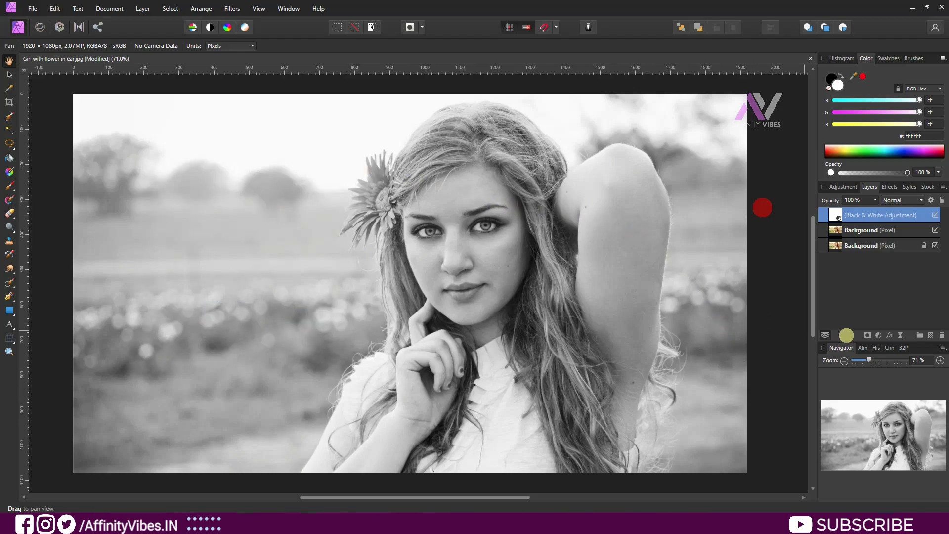
# Add a Color Balance adjustment with midtones at Cyan/Red 45% and Yellow/Blue -39%, preserving luminosity
pyautogui.click(879, 335)
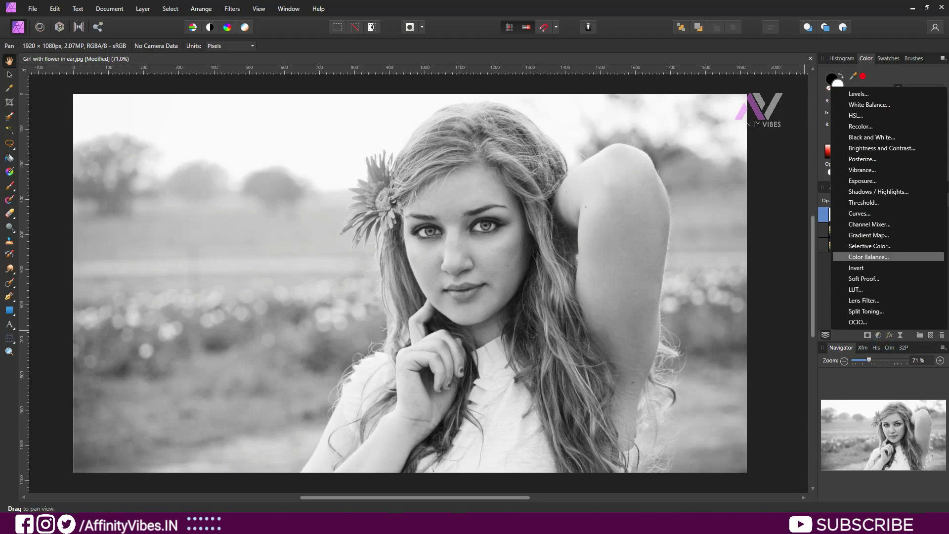
pyautogui.click(869, 257)
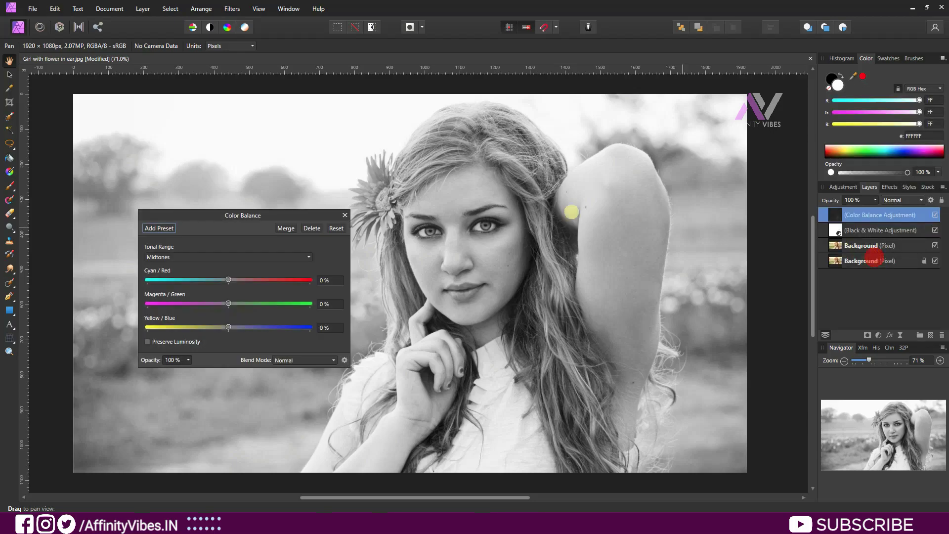
pyautogui.moveTo(229, 213); pyautogui.dragTo(268, 114)
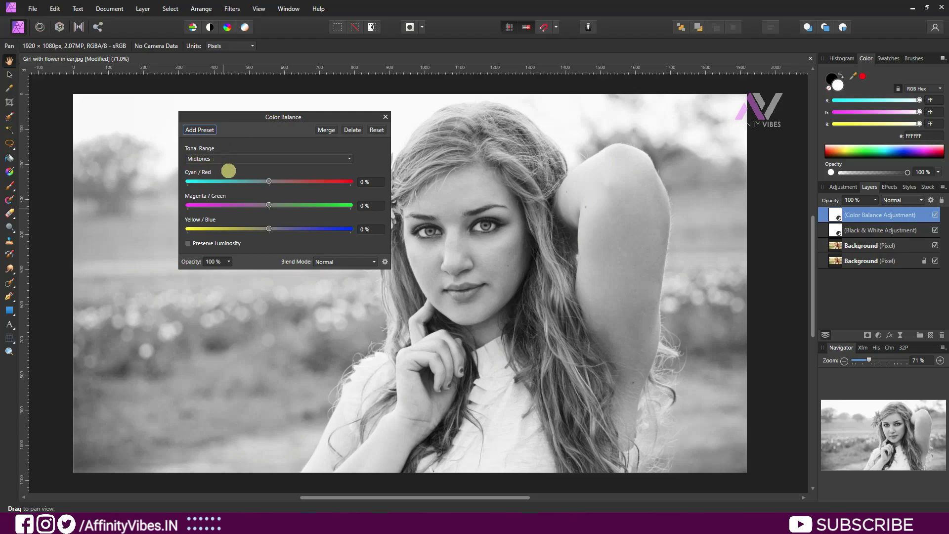
pyautogui.moveTo(270, 182); pyautogui.dragTo(290, 182)
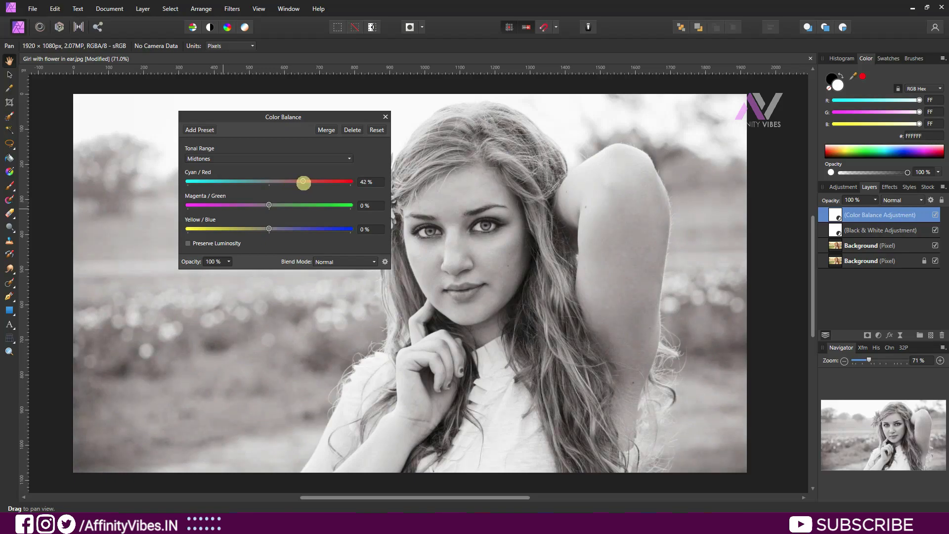
pyautogui.moveTo(299, 116); pyautogui.dragTo(278, 132)
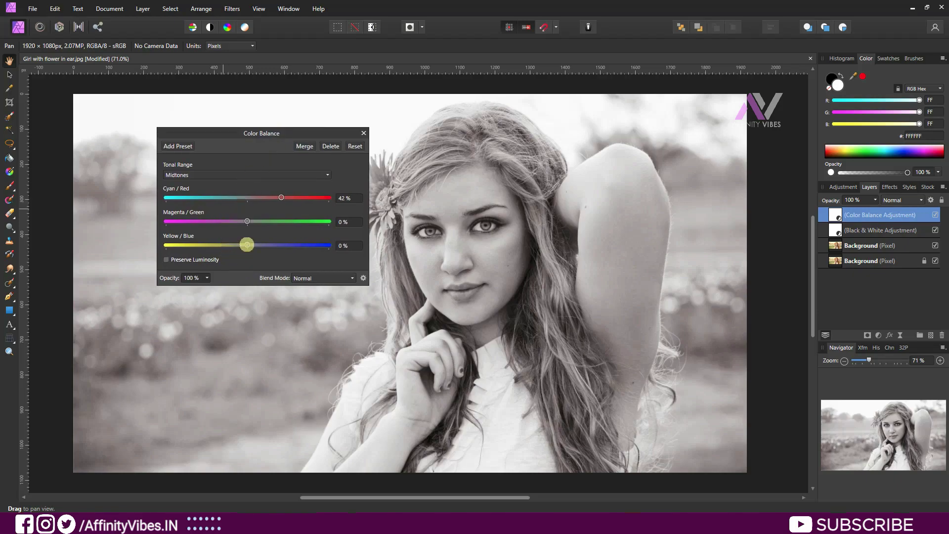
pyautogui.moveTo(248, 244); pyautogui.dragTo(240, 244)
pyautogui.moveTo(232, 244); pyautogui.dragTo(222, 244)
pyautogui.click(364, 133)
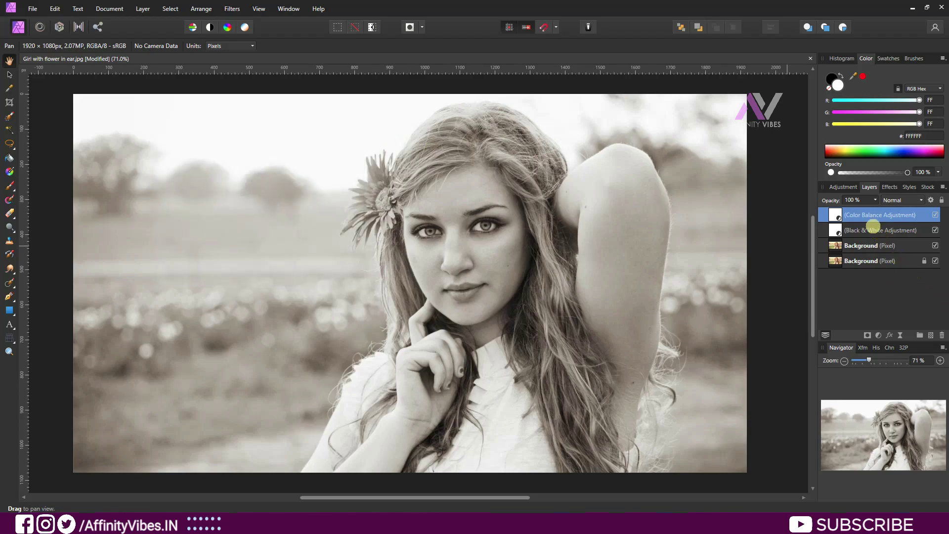
# Set the Color Balance adjustment layer's blend mode to Soft Light and its opacity to 75%
pyautogui.click(920, 200)
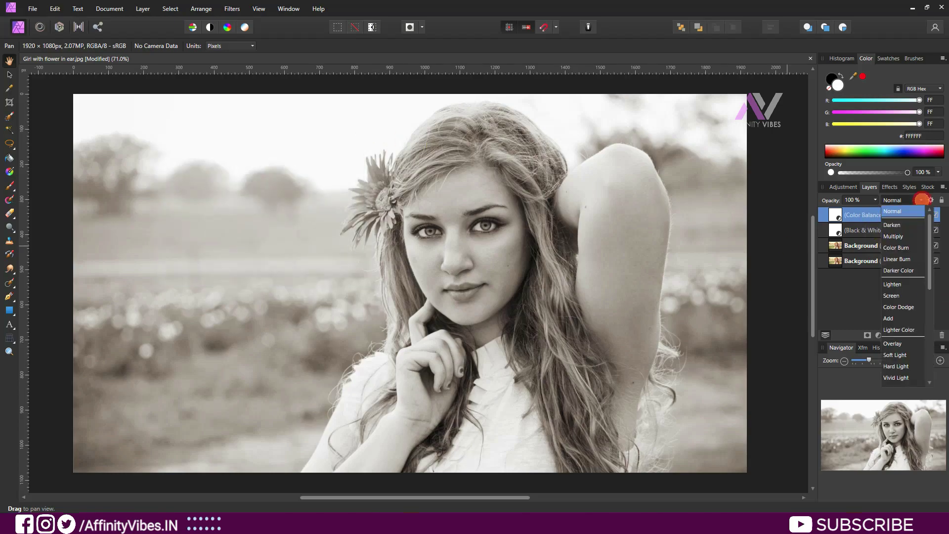
pyautogui.moveTo(929, 215); pyautogui.dragTo(935, 243)
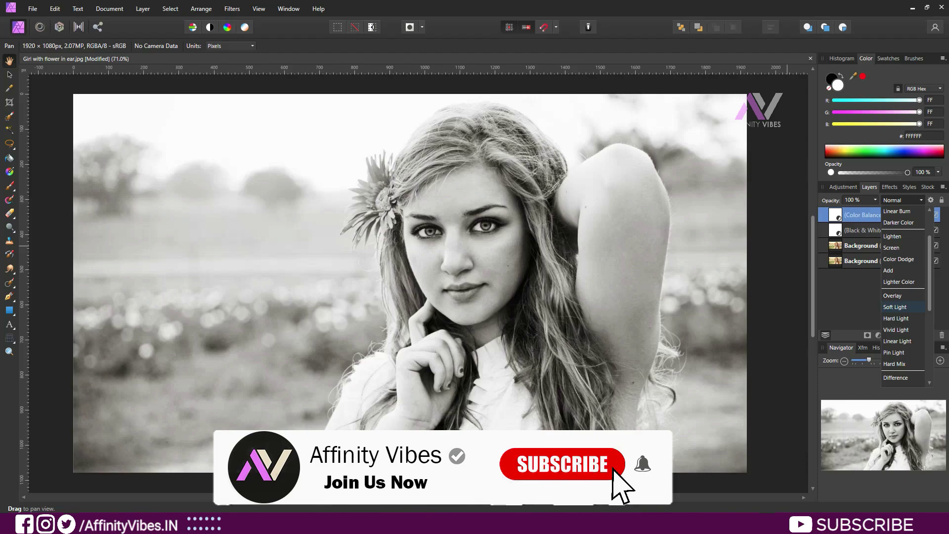
pyautogui.click(895, 307)
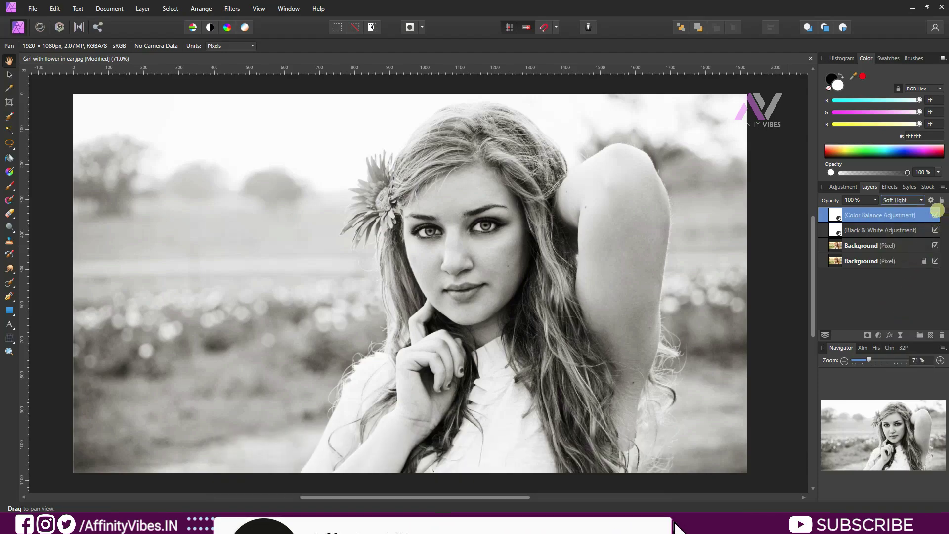
pyautogui.click(875, 200)
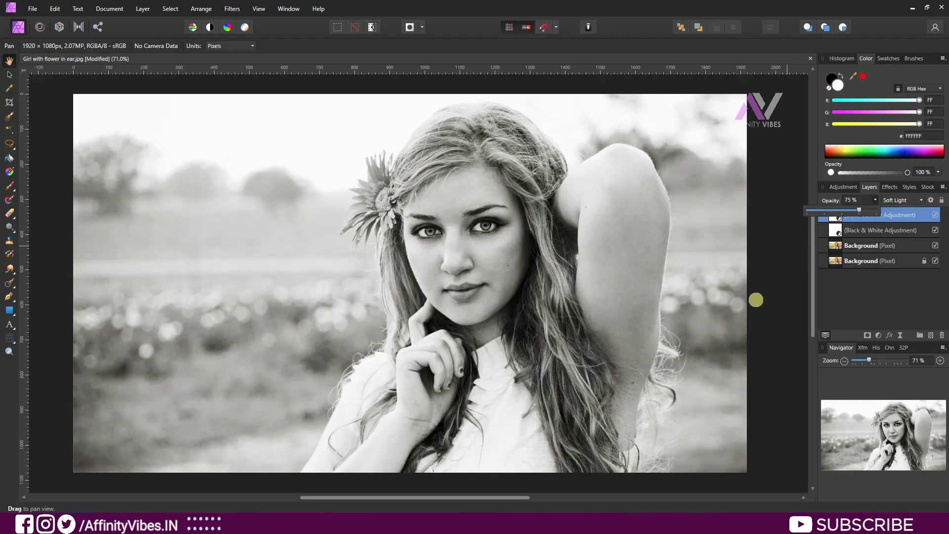
pyautogui.click(780, 273)
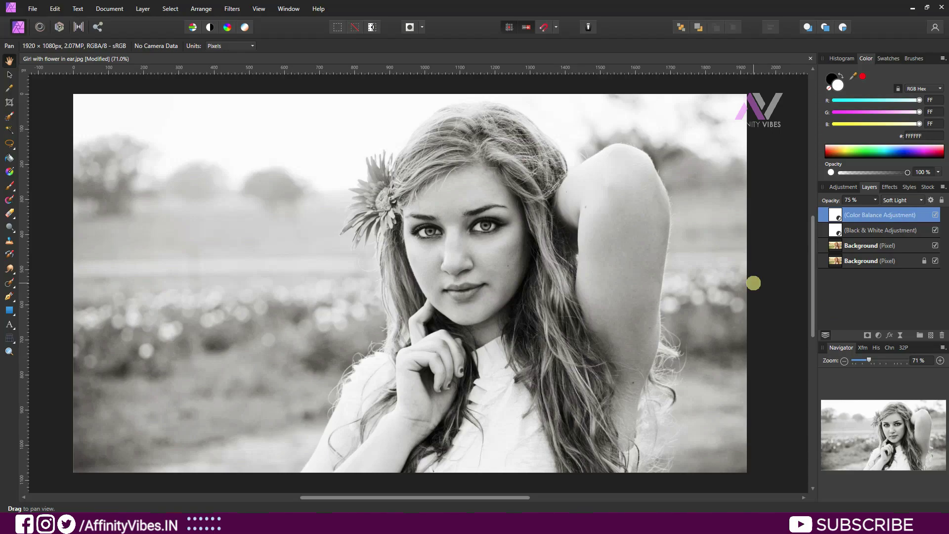
pyautogui.click(843, 286)
# Shift the Color Balance layer's Shadows toward red, and set its Highlights to Cyan/Red 50% and Yellow/Blue -40%
pyautogui.doubleClick(834, 214)
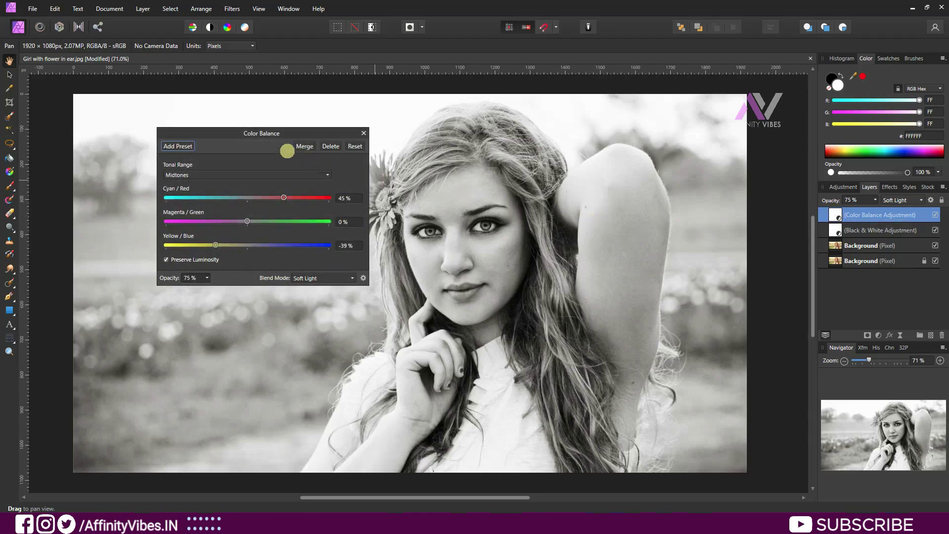
pyautogui.moveTo(239, 129); pyautogui.dragTo(254, 118)
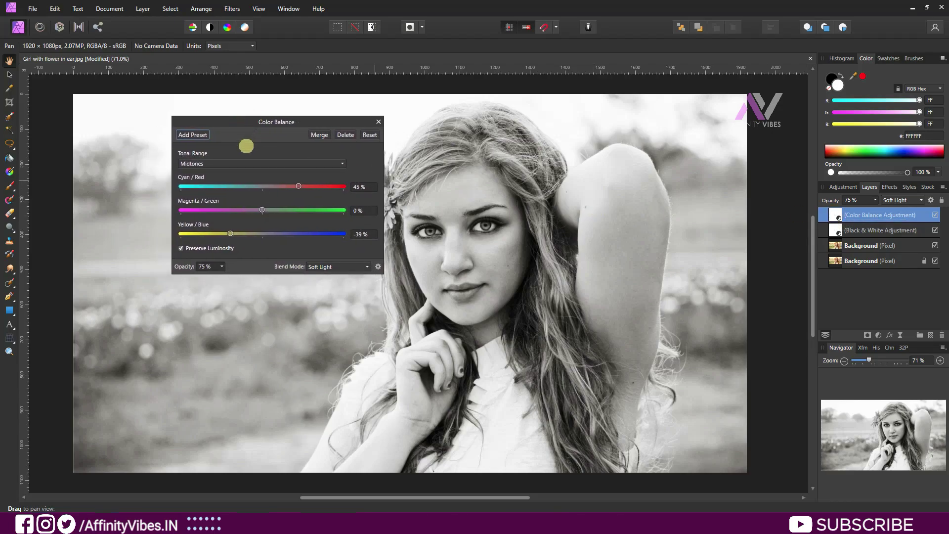
pyautogui.click(236, 163)
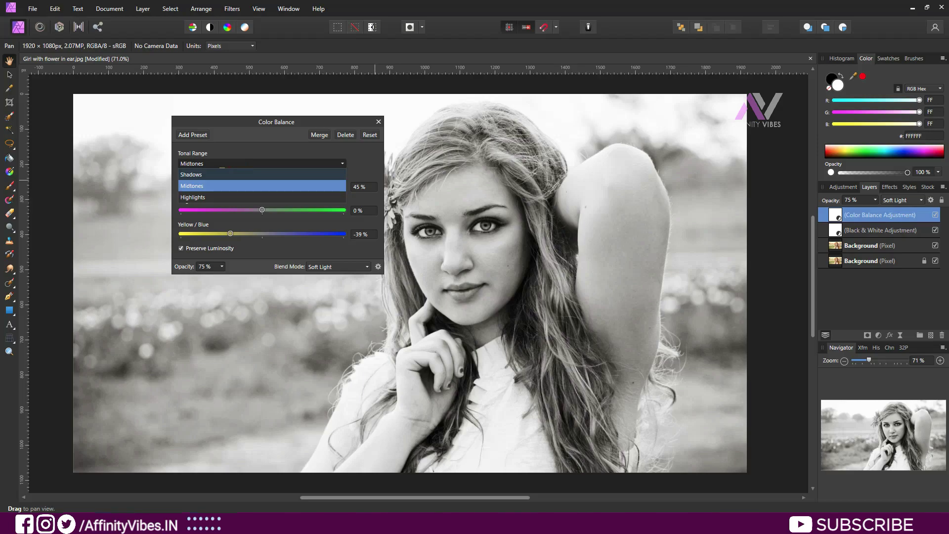
pyautogui.click(219, 173)
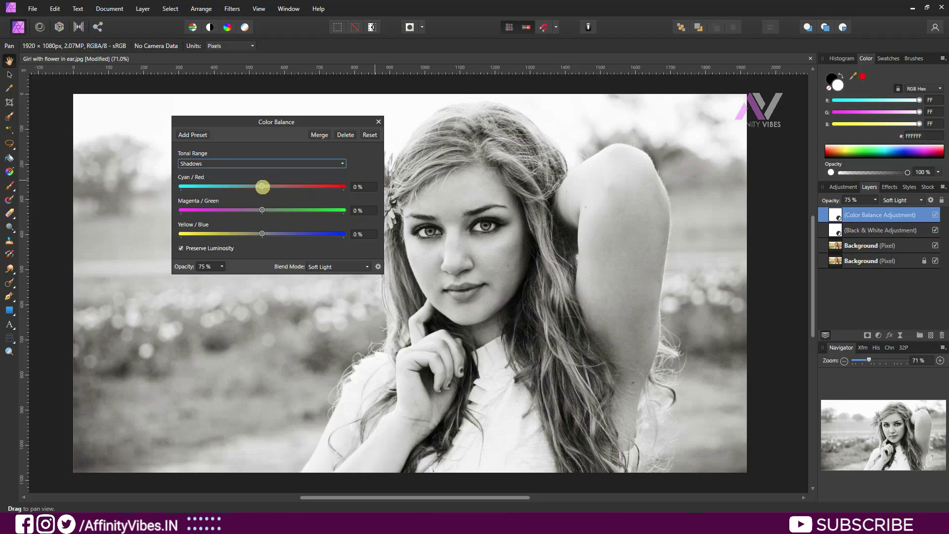
pyautogui.moveTo(262, 187); pyautogui.dragTo(301, 186)
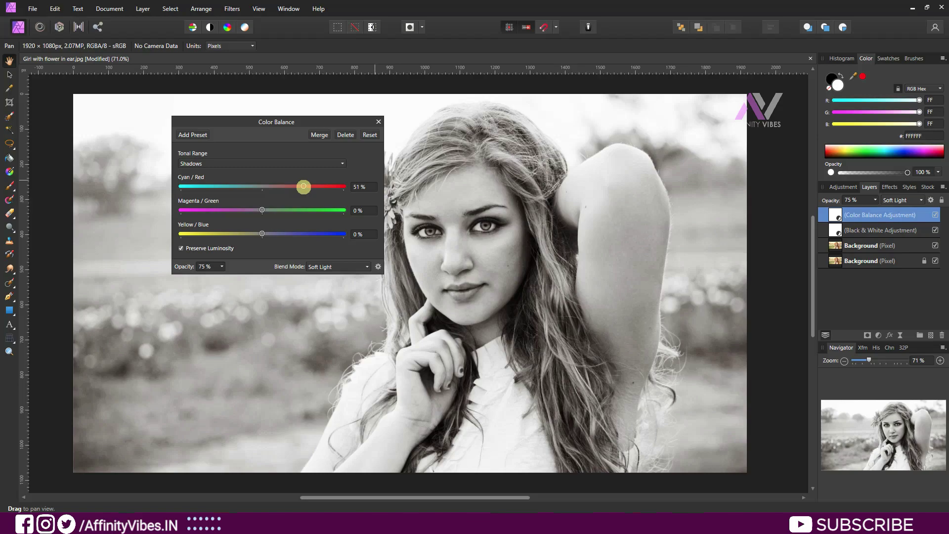
pyautogui.moveTo(303, 187); pyautogui.dragTo(319, 187)
pyautogui.click(360, 186)
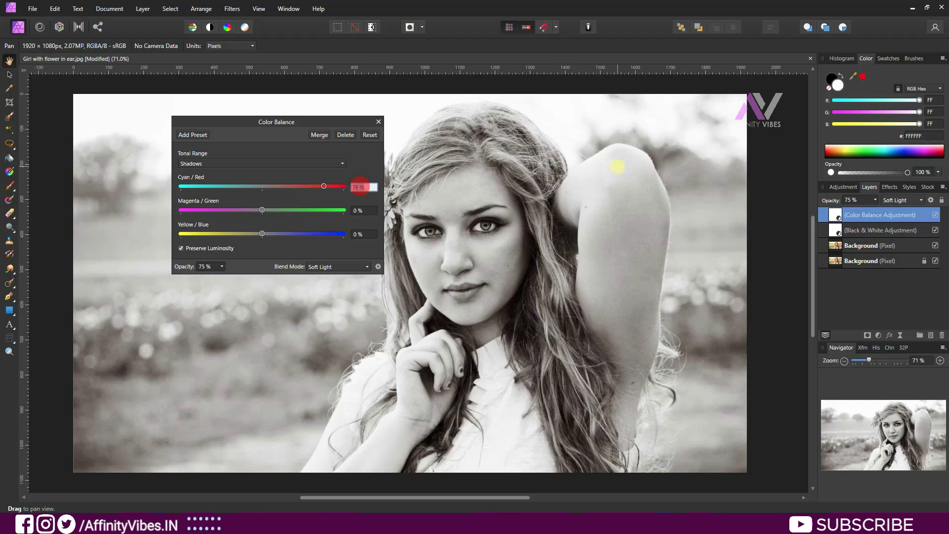
pyautogui.press('Return')
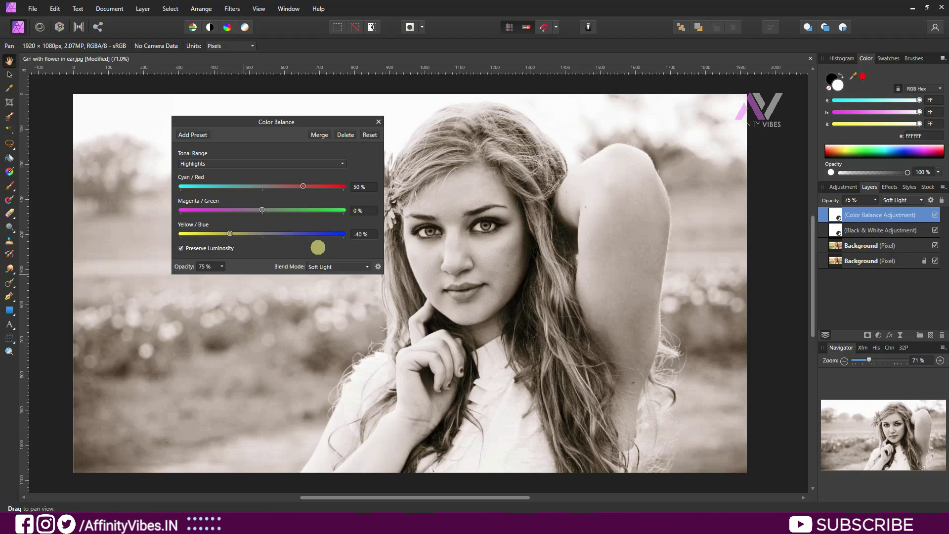
pyautogui.click(378, 122)
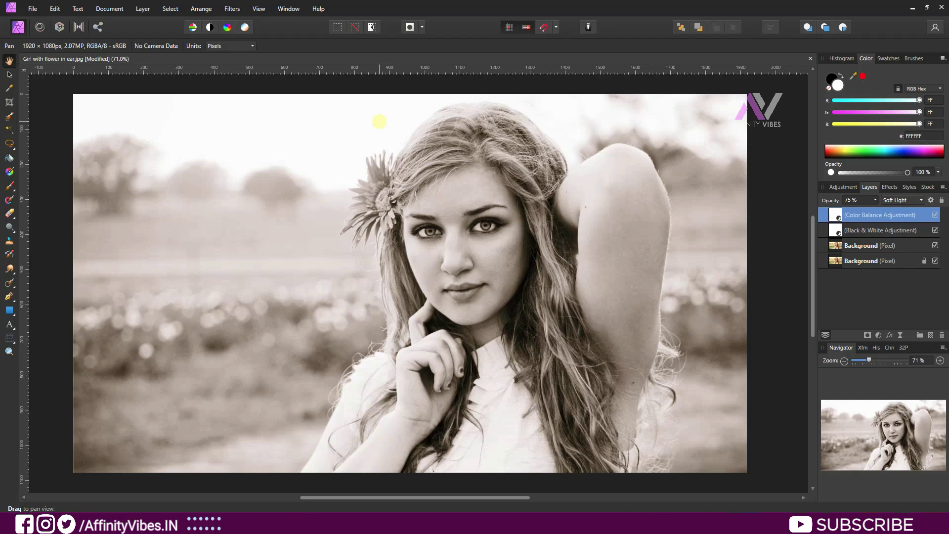
# Group the Color Balance adjustment, the Black & White adjustment and the duplicated Background layer
pyautogui.moveTo(356, 497); pyautogui.dragTo(373, 496)
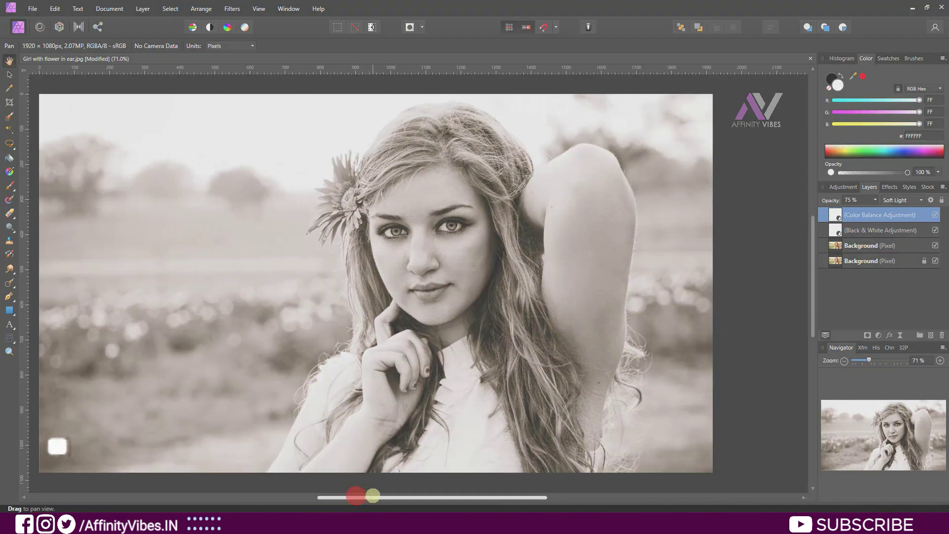
pyautogui.click(897, 245)
pyautogui.keyDown('shift'); pyautogui.click(913, 214); pyautogui.keyUp('shift')
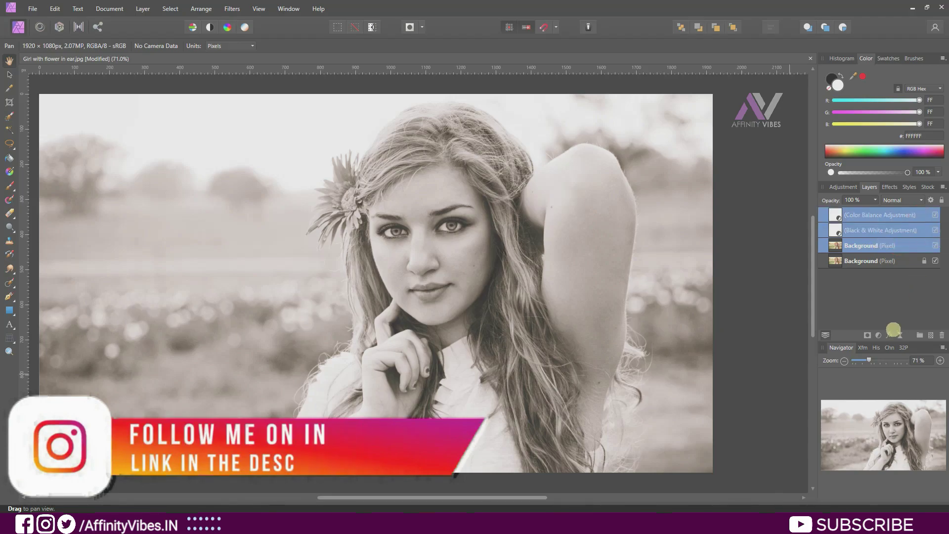
pyautogui.hotkey('ctrl', 'g')
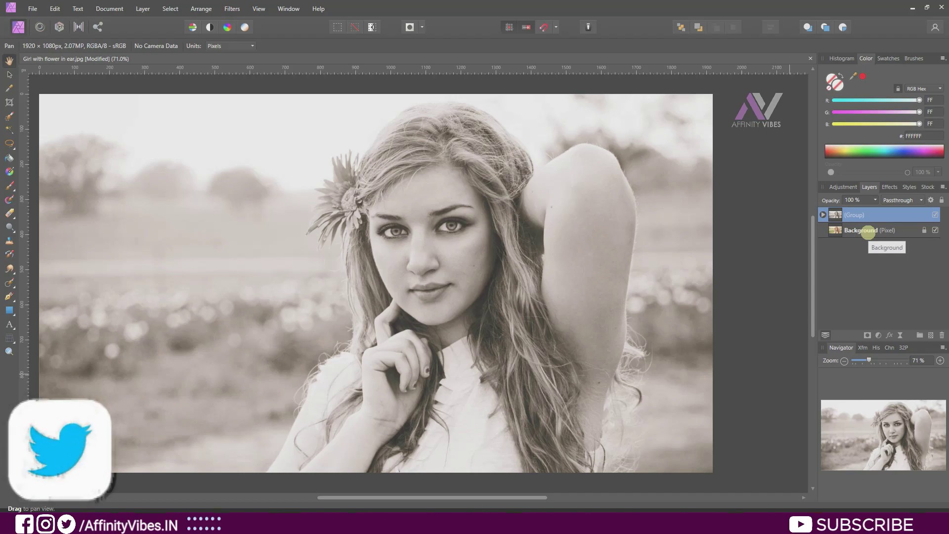
# Rename the group holding the two adjustments and the duplicated Background layer as "Sepia tone"
pyautogui.doubleClick(863, 215)
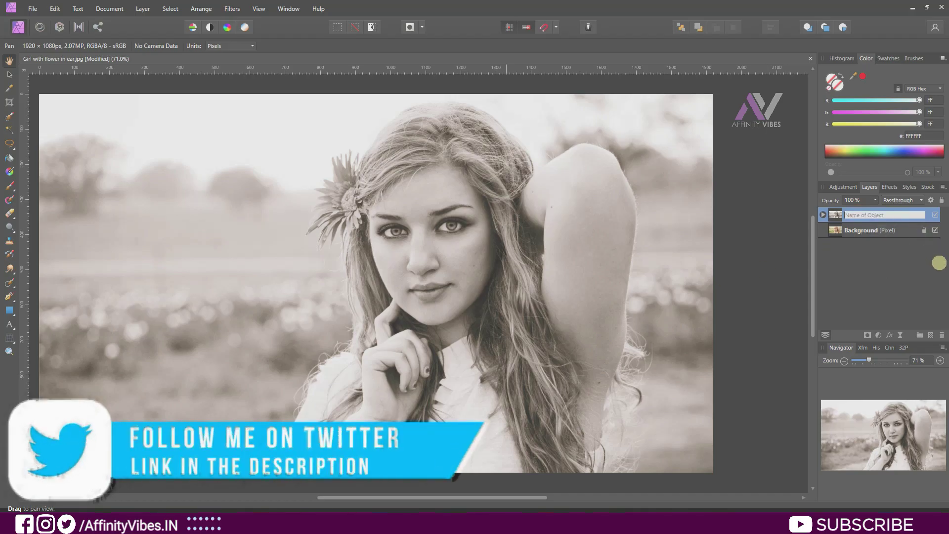
pyautogui.write('sepia tone')
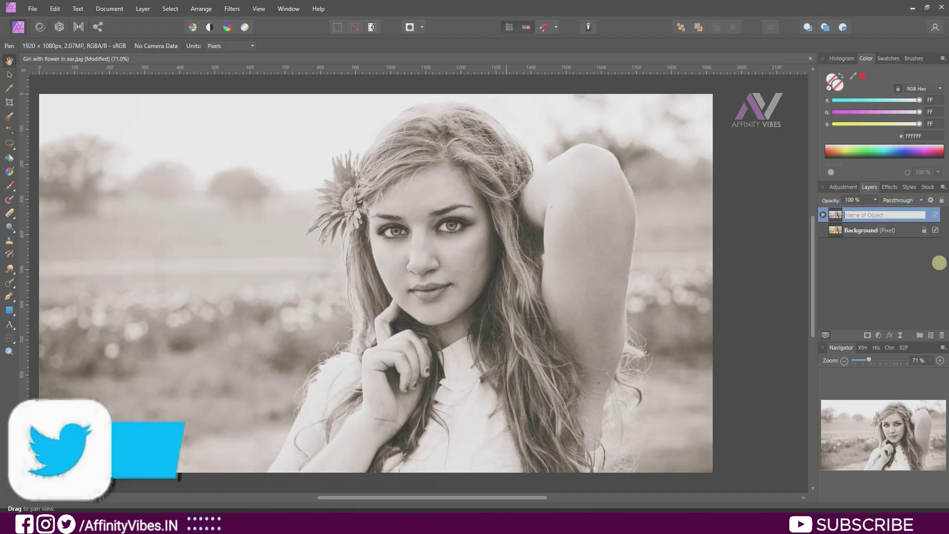
pyautogui.press('Home')
pyautogui.press('Delete')
pyautogui.write('S')
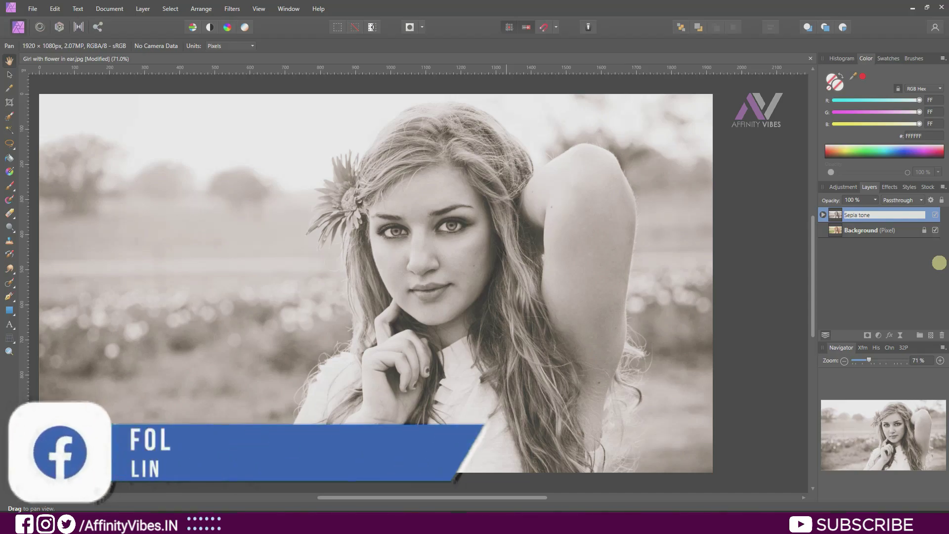
pyautogui.press('Return')
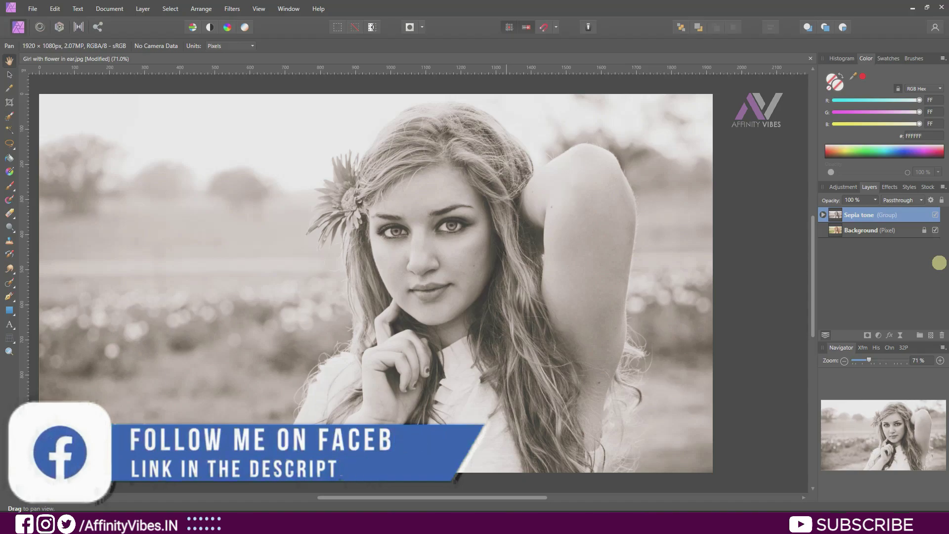
# Compare the photo with and without the Sepia tone group by switching its visibility off and back on
pyautogui.click(937, 213)
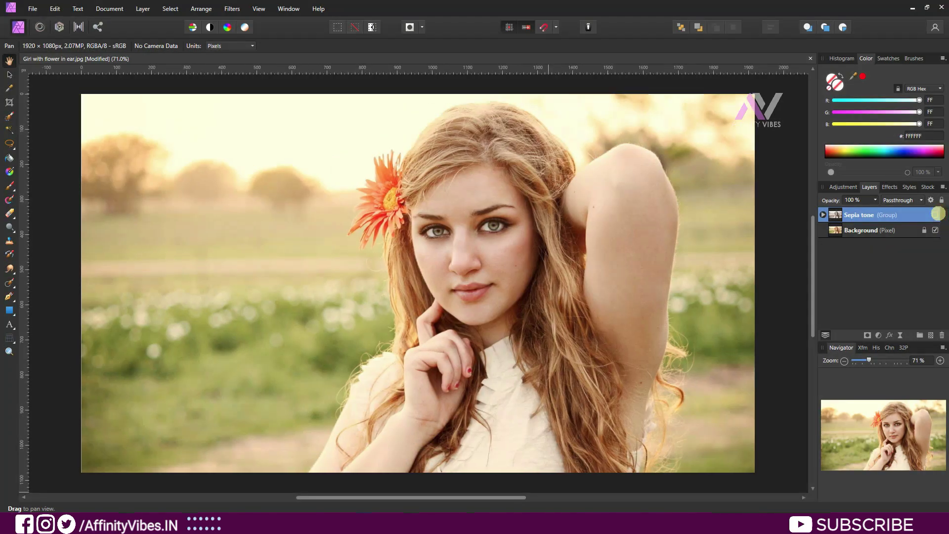
pyautogui.click(935, 213)
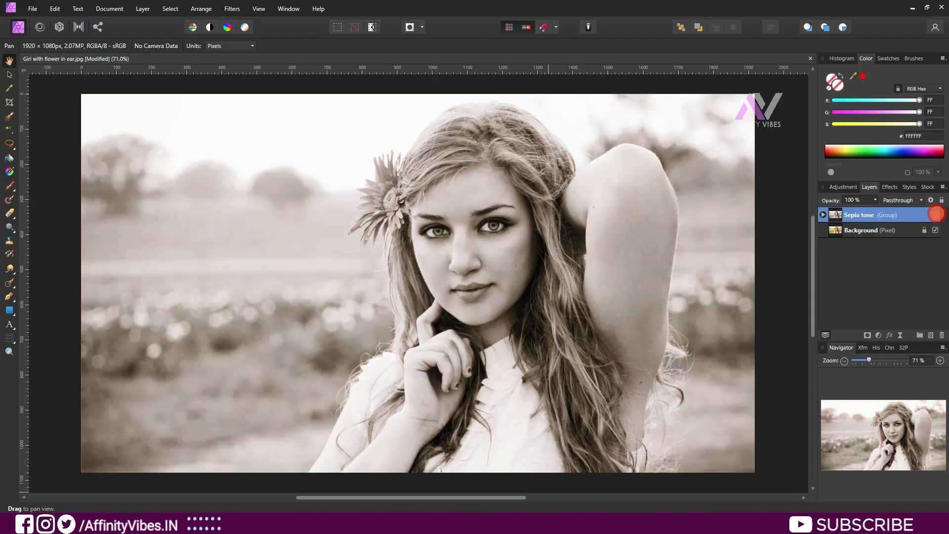
pyautogui.hotkey('ctrl', '+')
pyautogui.hotkey('ctrl', '+')
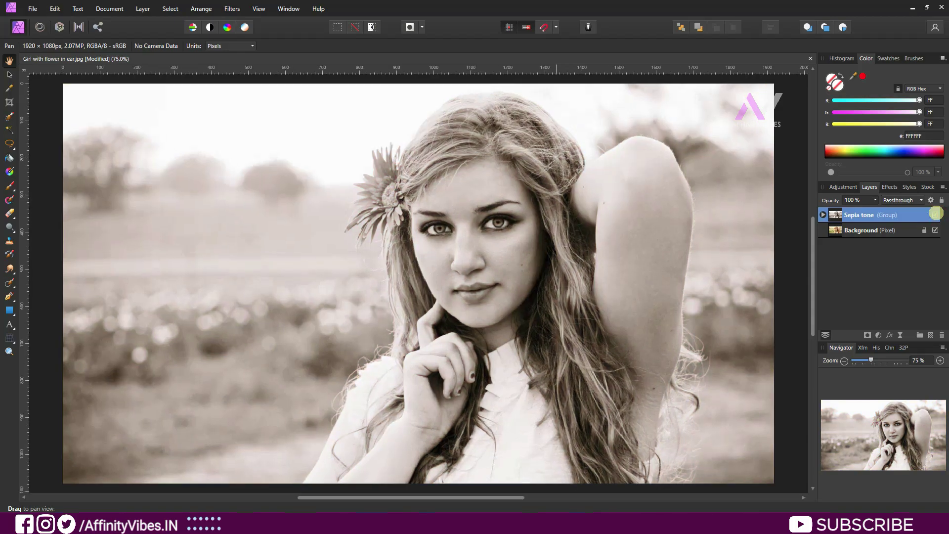
pyautogui.hotkey('ctrl', '-')
pyautogui.hotkey('ctrl', '-')
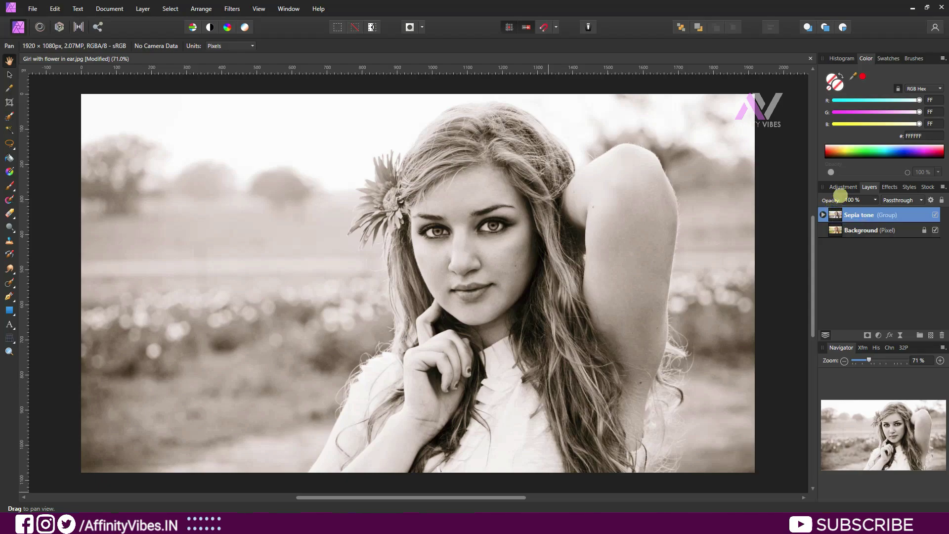
# Set the midtones of the Color Balance adjustment in the Sepia tone group to Cyan/Red 80% and Yellow/Blue -80%
pyautogui.click(824, 214)
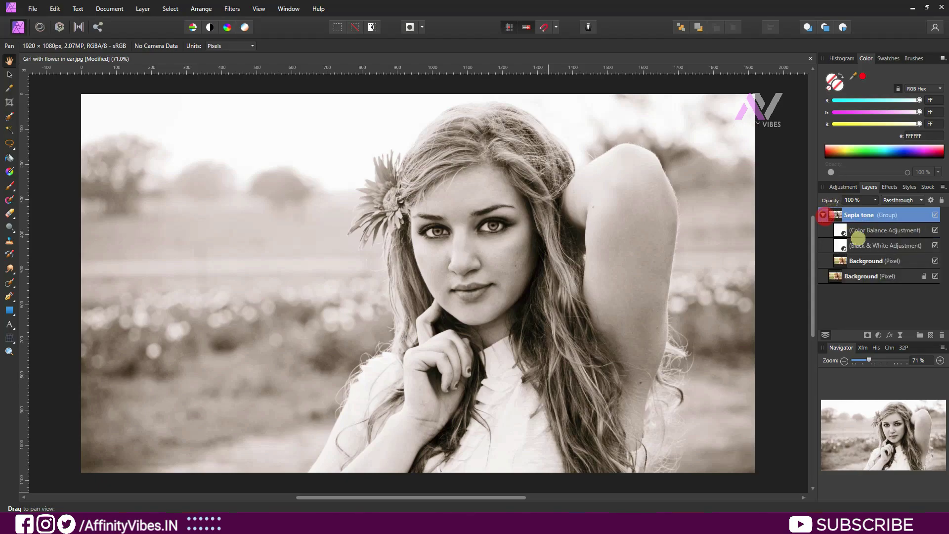
pyautogui.click(842, 230)
pyautogui.doubleClick(843, 229)
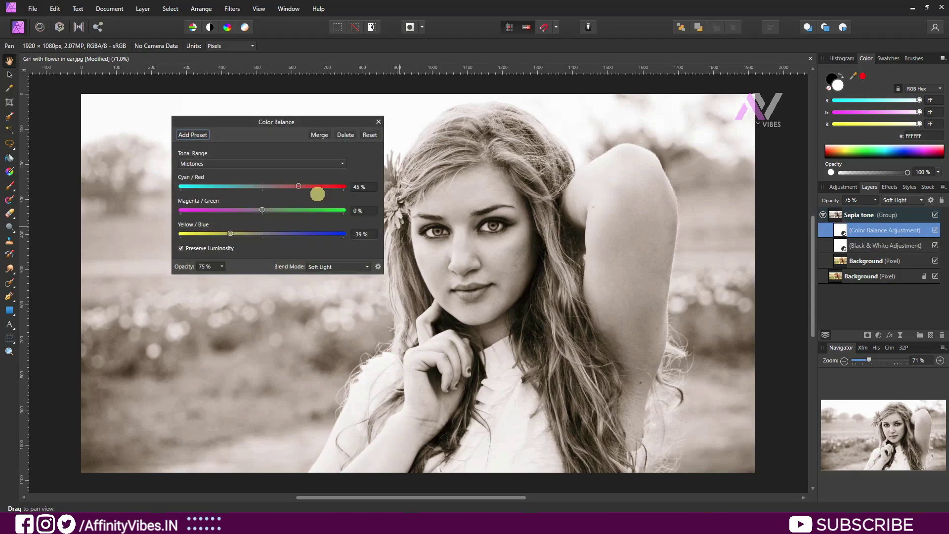
pyautogui.click(259, 158)
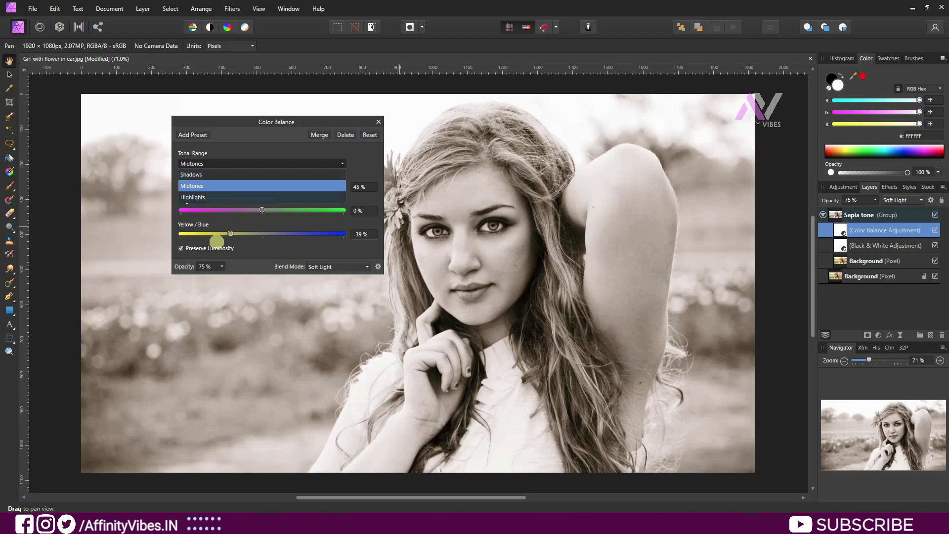
pyautogui.click(230, 233)
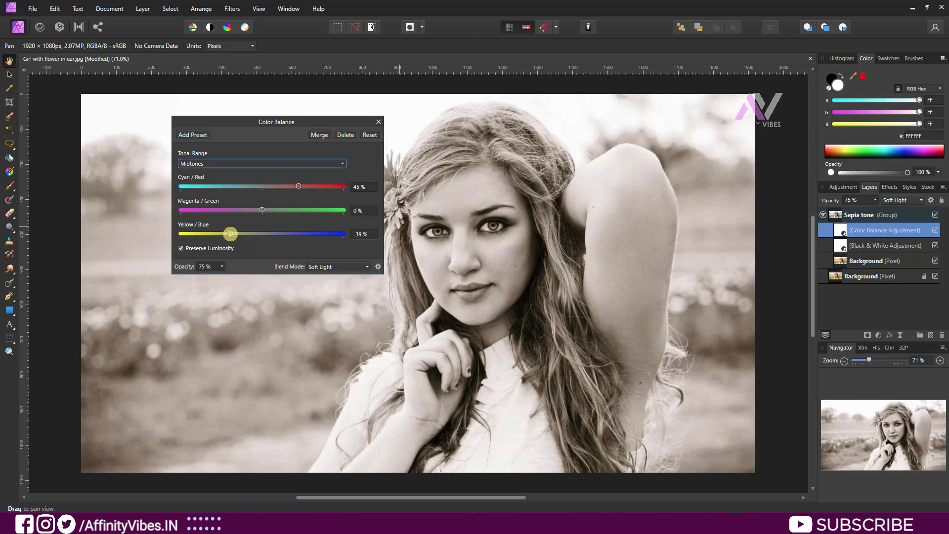
pyautogui.click(232, 162)
pyautogui.click(232, 162)
pyautogui.moveTo(230, 233); pyautogui.dragTo(197, 233)
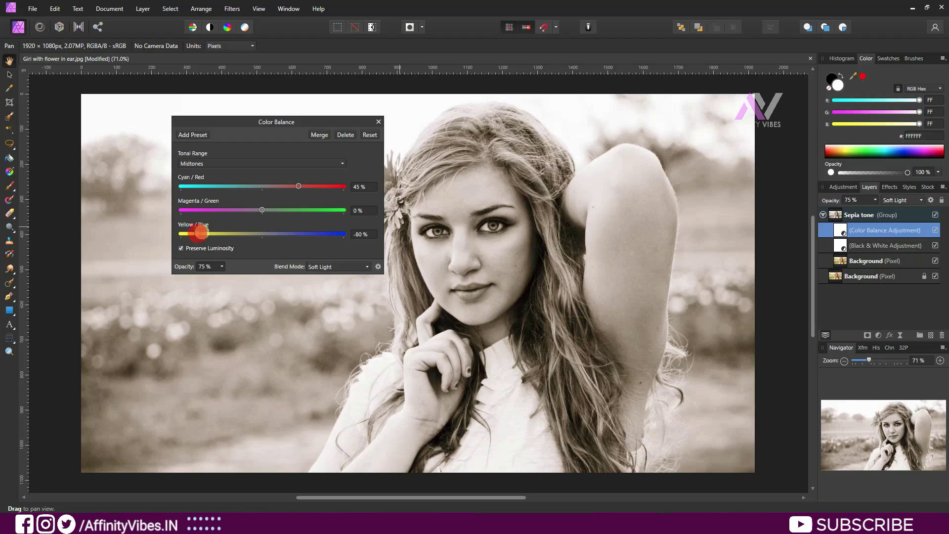
pyautogui.moveTo(299, 186); pyautogui.dragTo(325, 186)
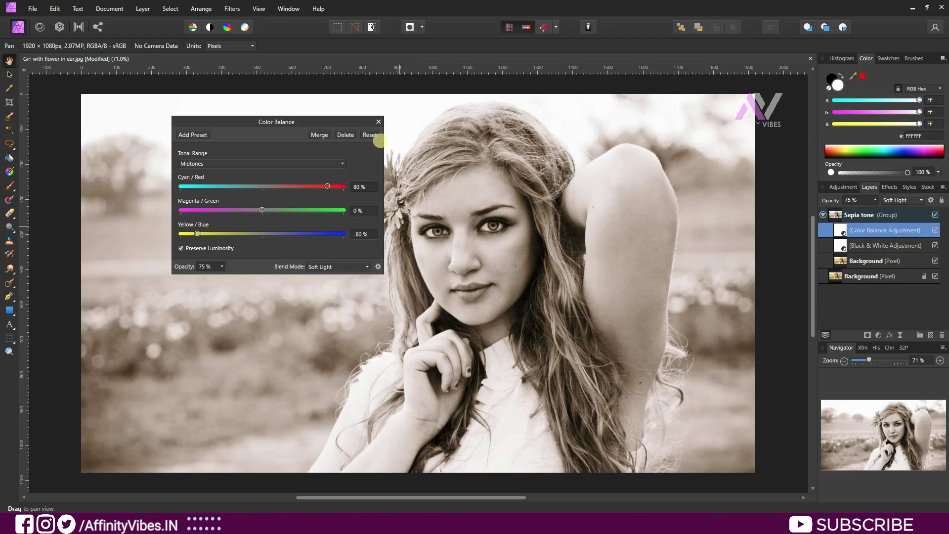
pyautogui.click(380, 121)
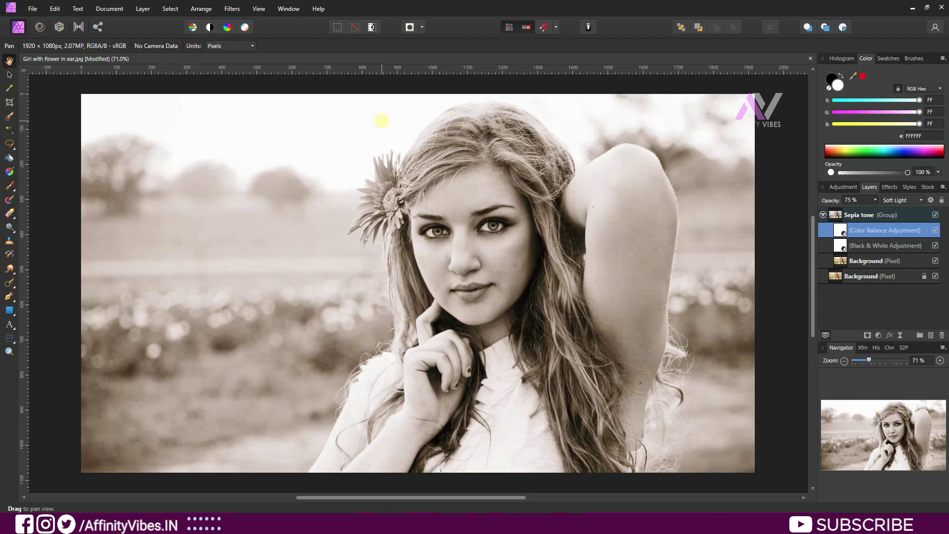
pyautogui.click(822, 214)
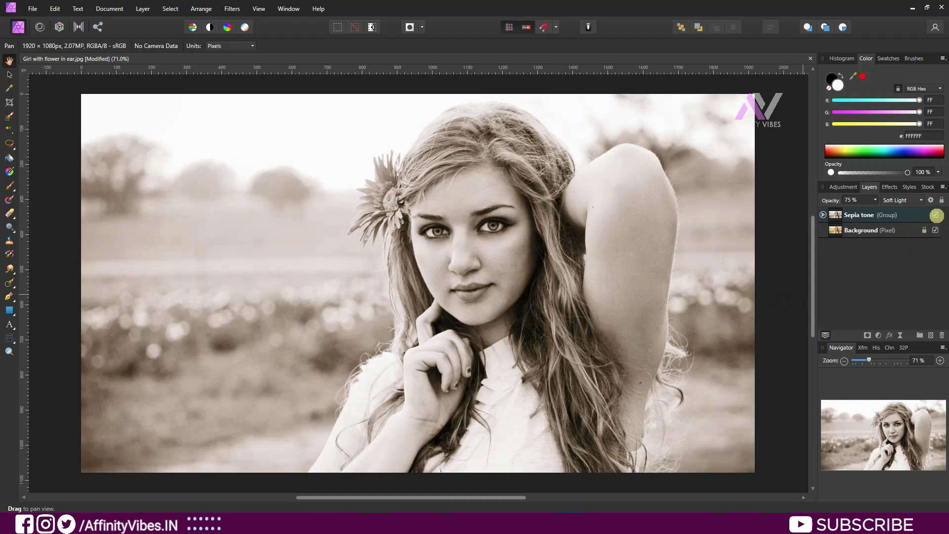
# Compare the original photo with the strengthened sepia toning by hiding and showing the Sepia tone group twice
pyautogui.click(935, 215)
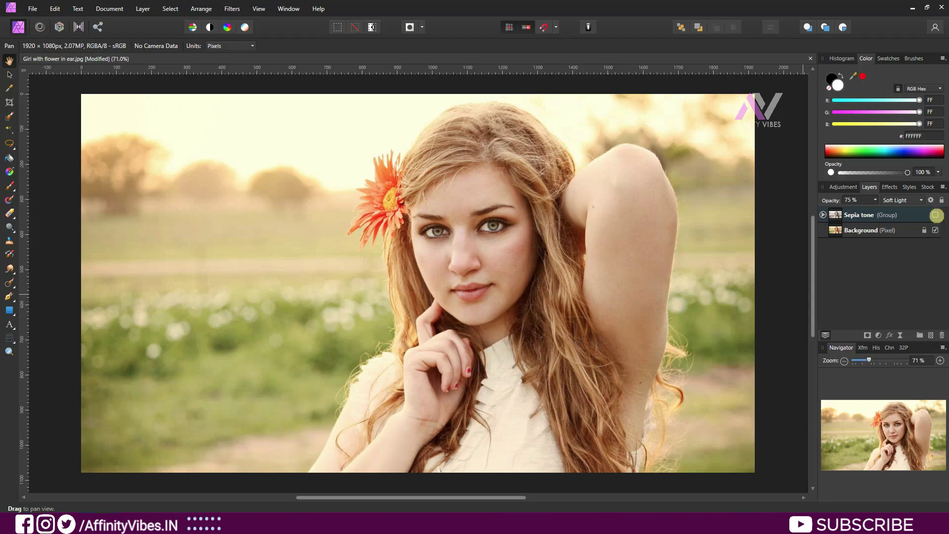
pyautogui.click(936, 215)
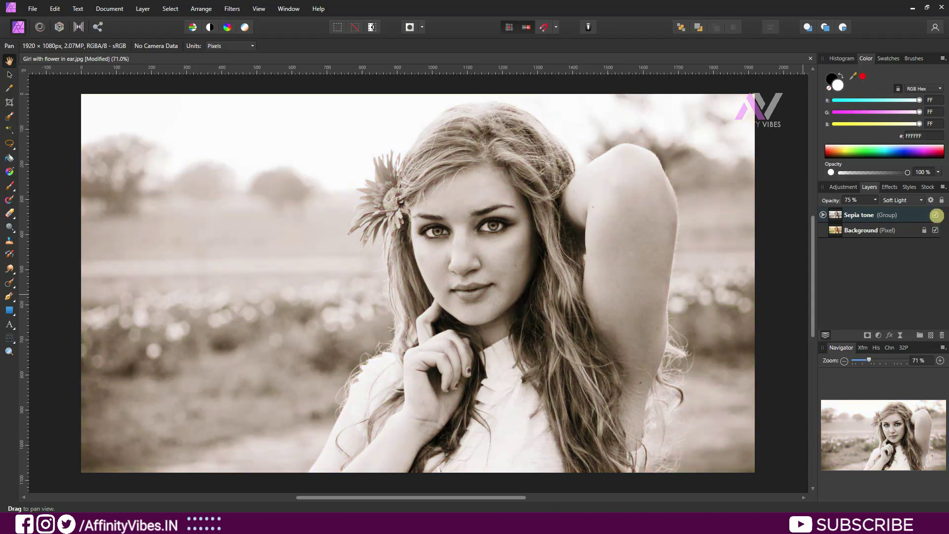
pyautogui.click(936, 215)
pyautogui.click(936, 215)
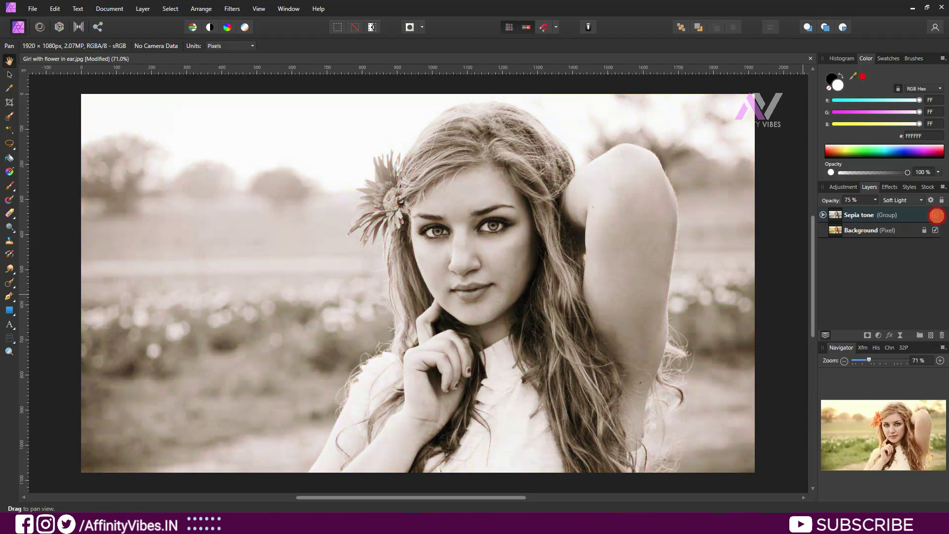
# Add a Levels adjustment above the Sepia tone group with Black Level 12%, Gamma about 1.04 and Output Black Level 5%
pyautogui.click(920, 216)
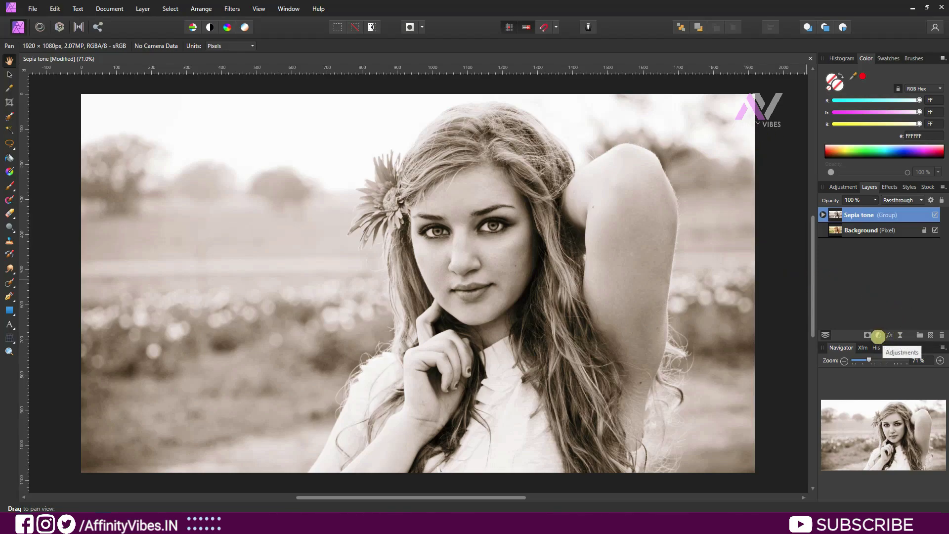
pyautogui.click(877, 335)
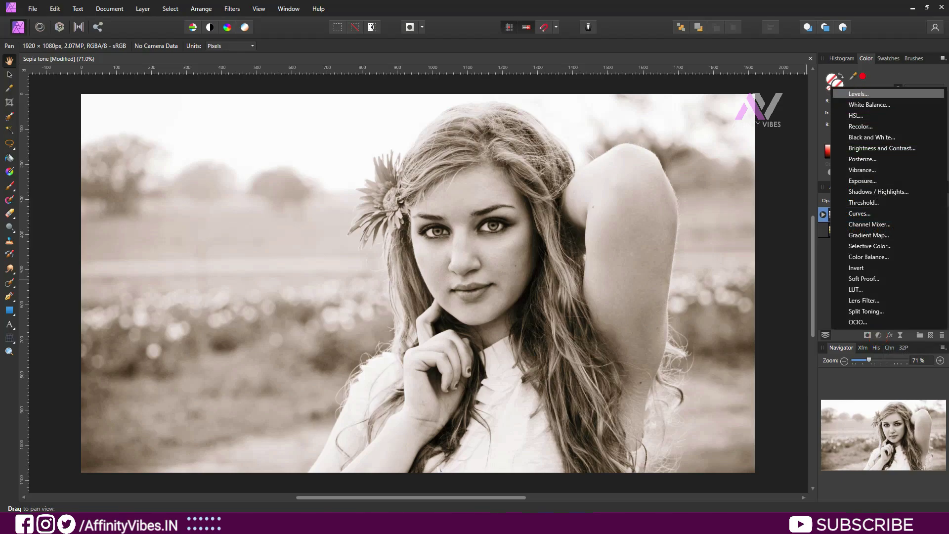
pyautogui.click(858, 93)
pyautogui.moveTo(272, 44); pyautogui.dragTo(227, 87)
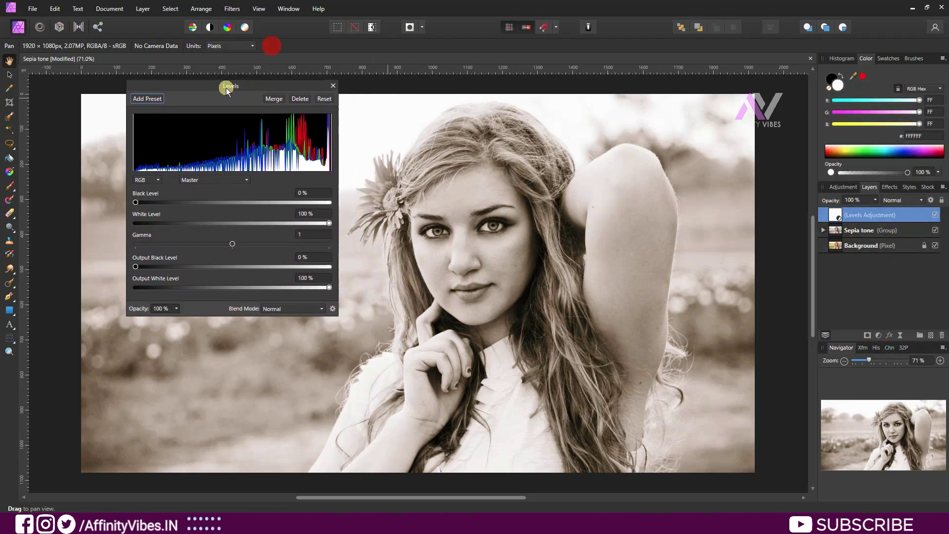
pyautogui.moveTo(136, 204); pyautogui.dragTo(144, 203)
pyautogui.moveTo(231, 245); pyautogui.dragTo(235, 246)
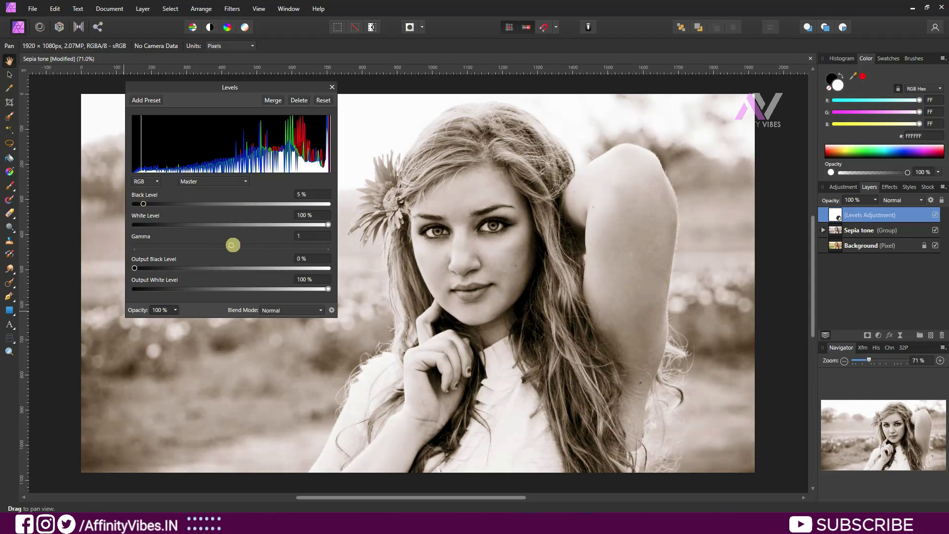
pyautogui.moveTo(135, 268)
pyautogui.mouseDown()
pyautogui.moveTo(157, 268)
pyautogui.moveTo(144, 268)
pyautogui.mouseUp()
pyautogui.moveTo(143, 203); pyautogui.dragTo(159, 203)
pyautogui.moveTo(236, 245); pyautogui.dragTo(238, 244)
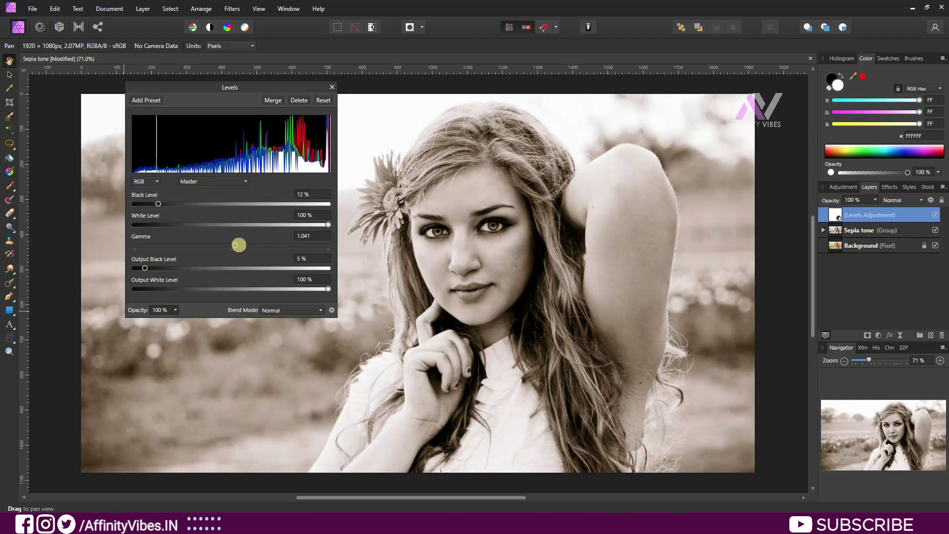
pyautogui.click(331, 87)
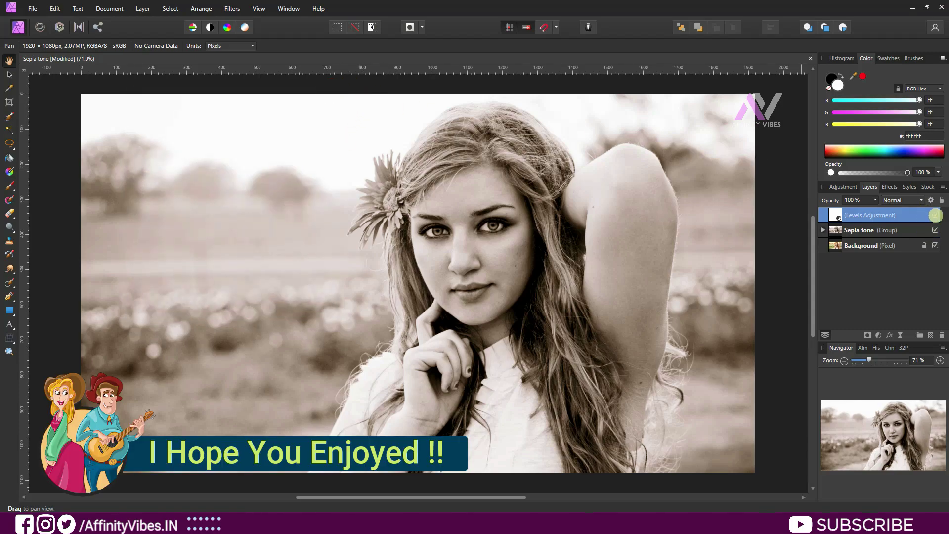
# Check the contrast effect of the Levels adjustment by hiding and showing its layer, leaving it visible
pyautogui.click(935, 215)
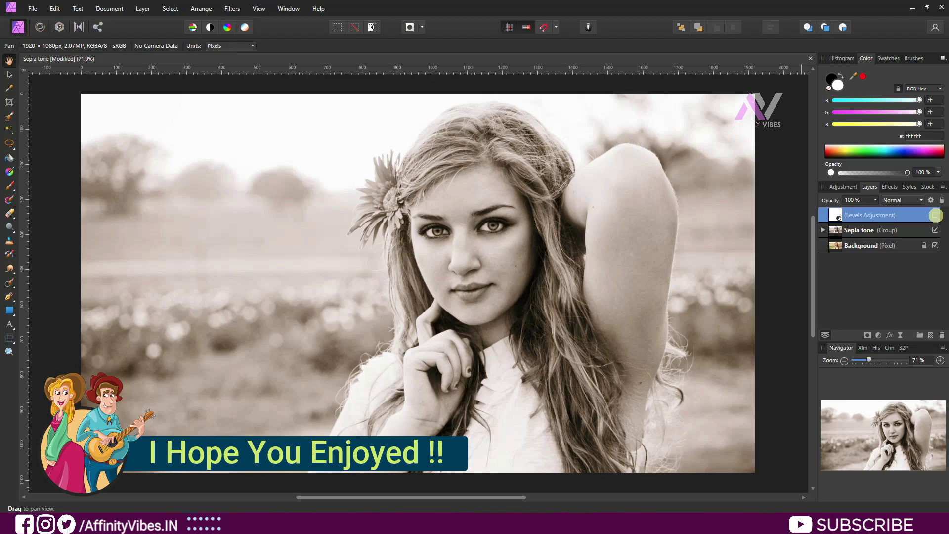
pyautogui.click(935, 215)
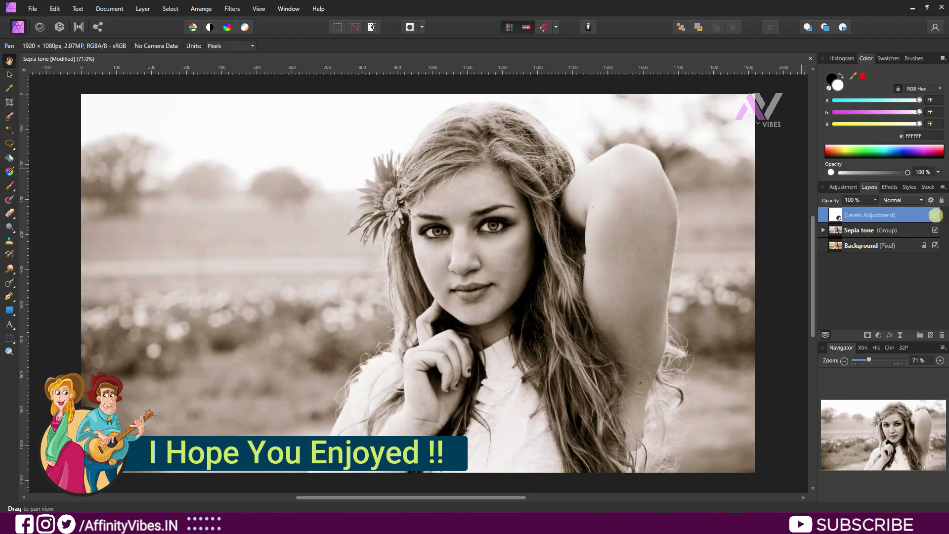
pyautogui.click(935, 214)
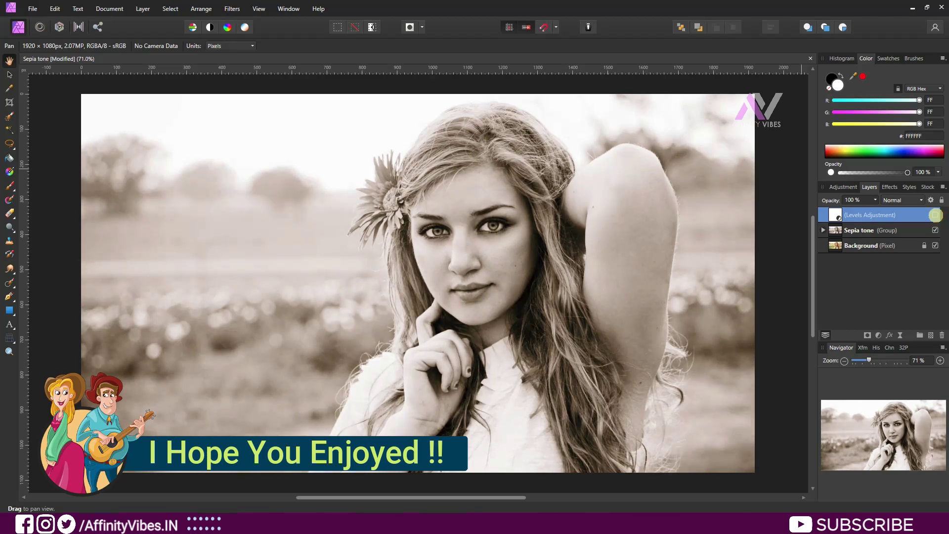
pyautogui.click(935, 214)
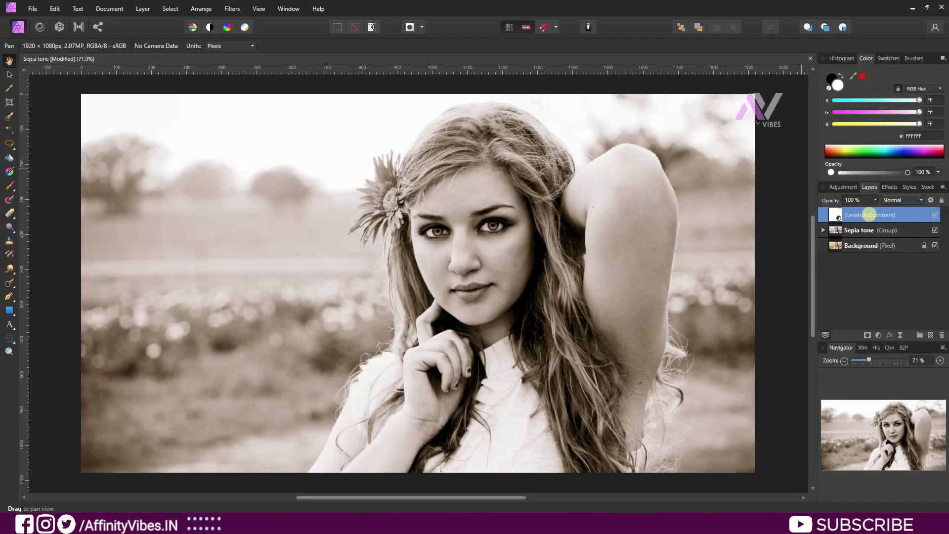
pyautogui.click(794, 300)
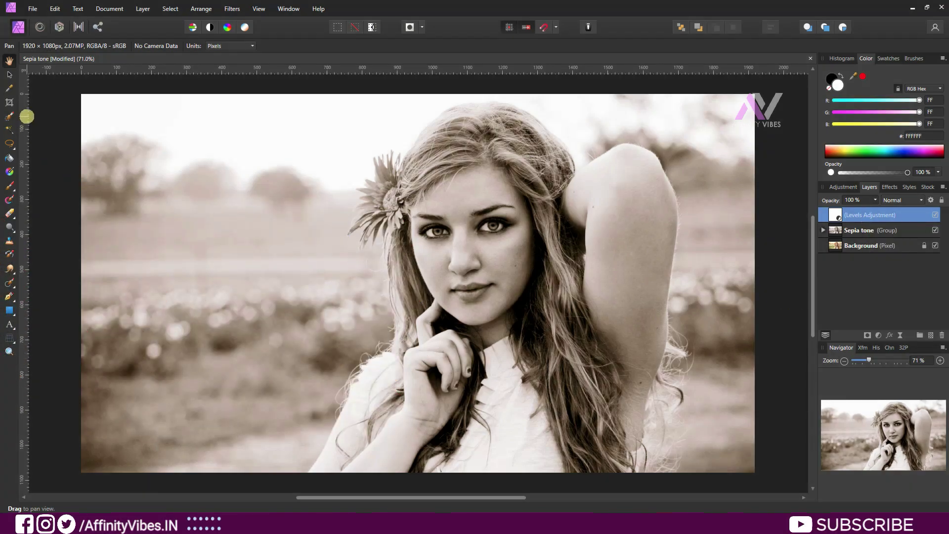